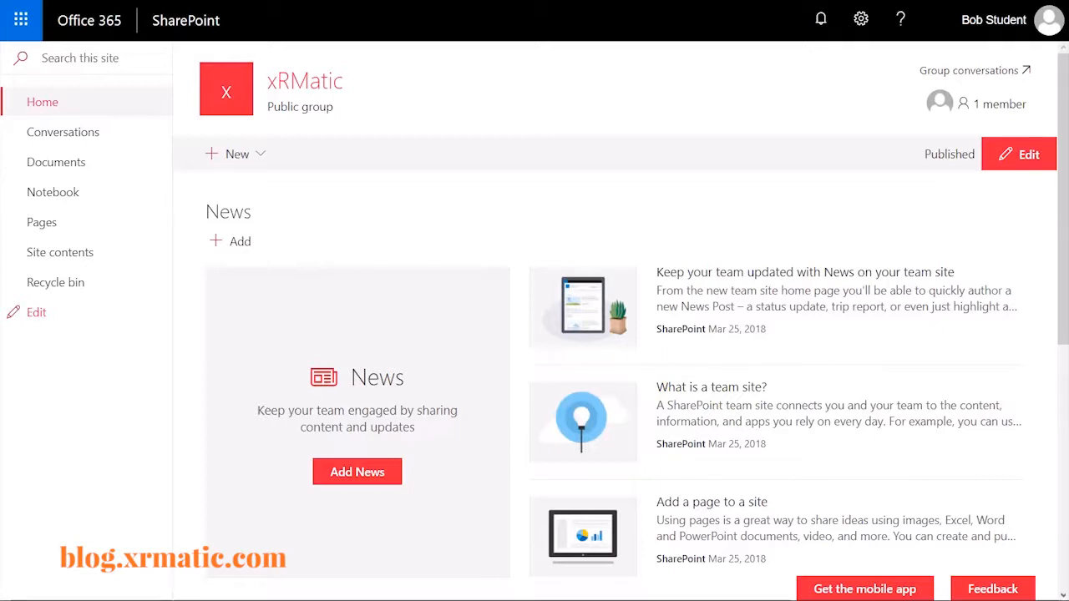
- Create a new list named Contacts on the xRMatic team site
{"action": "left_click", "coordinate": [255, 164]}
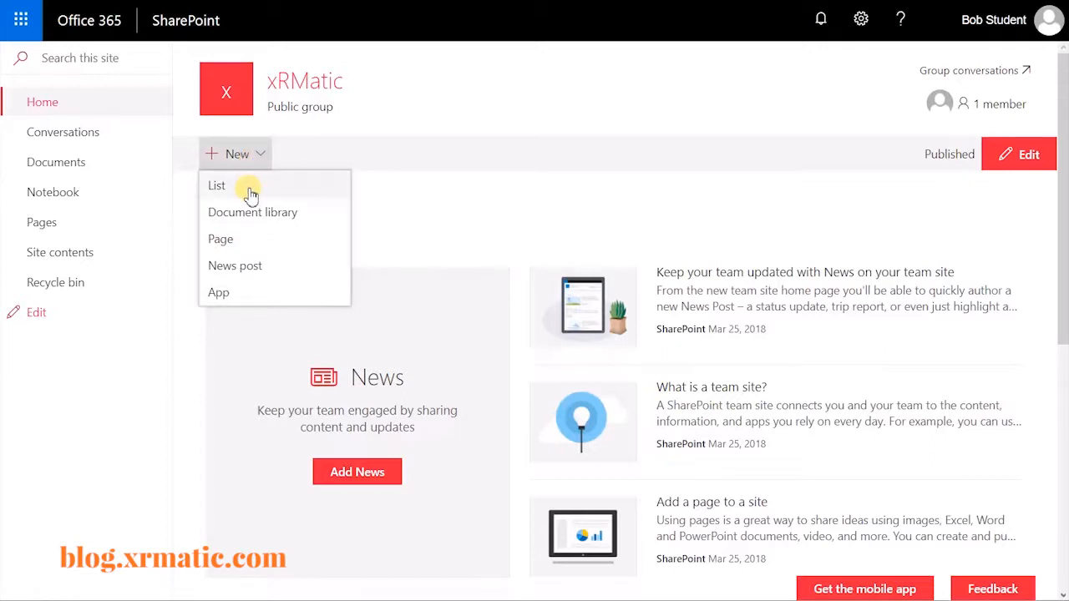
{"action": "left_click", "coordinate": [251, 193]}
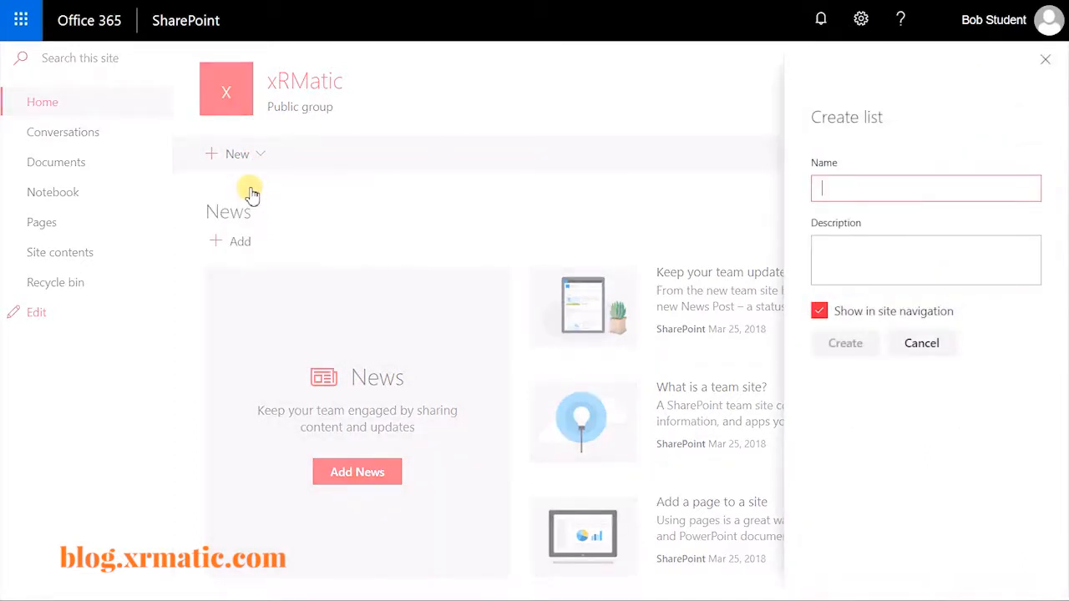
{"action": "left_click", "coordinate": [860, 189]}
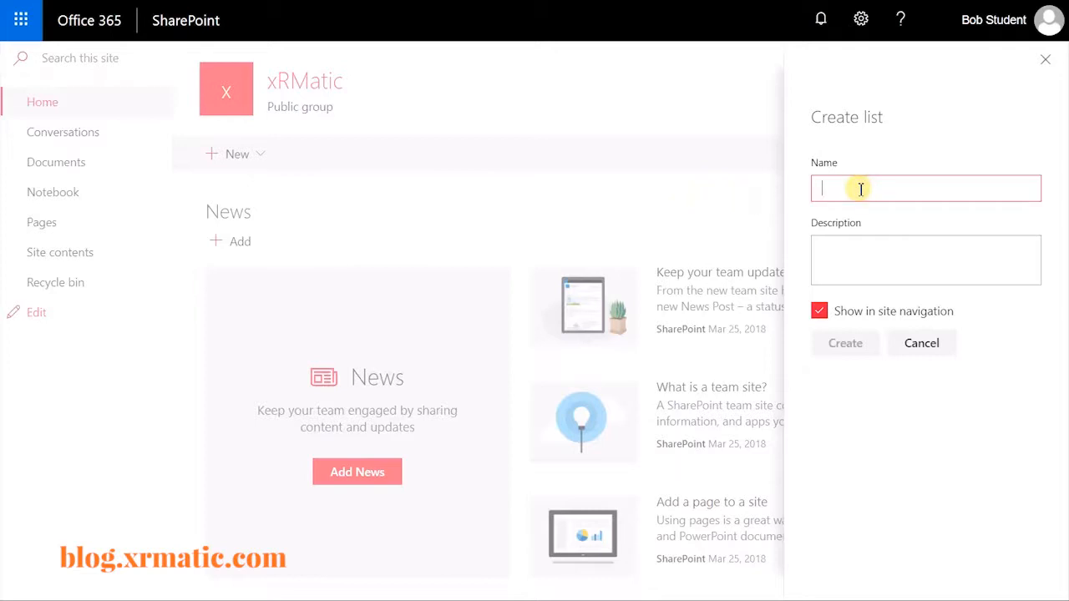
{"action": "type", "text": "Contacts"}
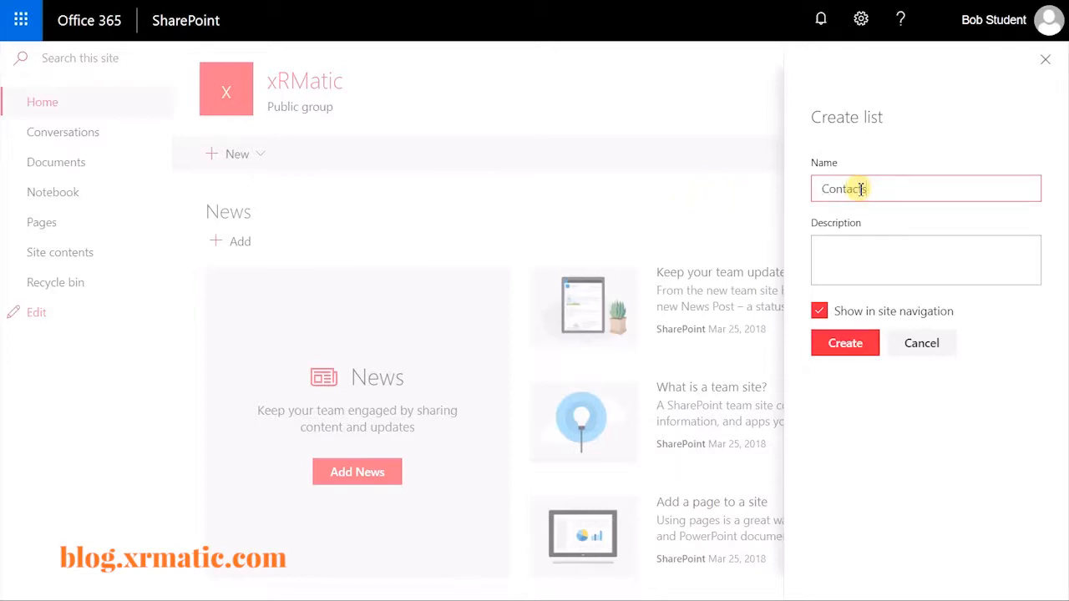
{"action": "left_click", "coordinate": [833, 349]}
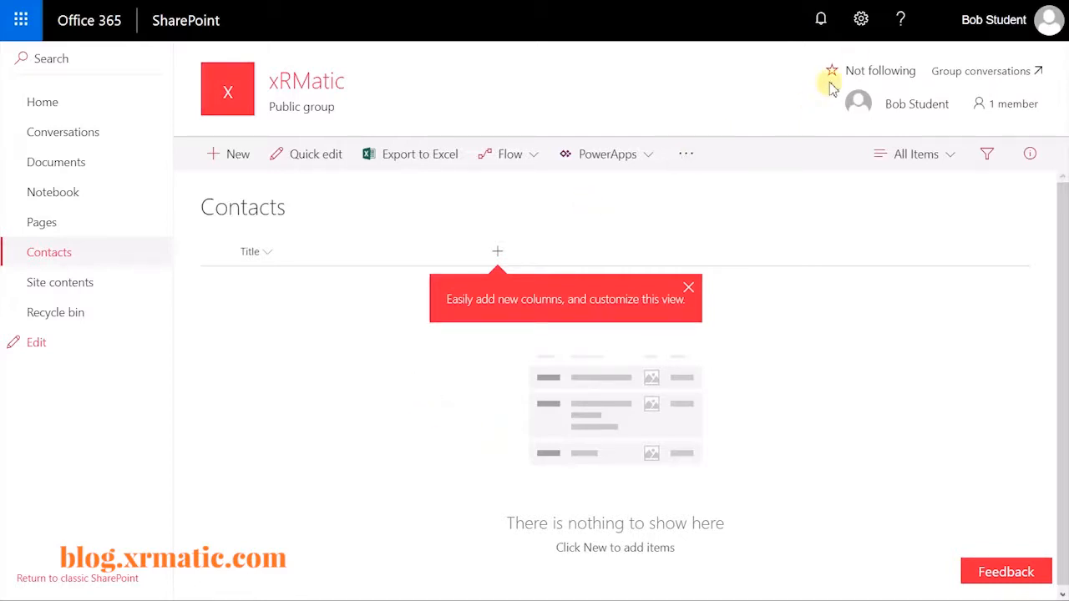
- Rename the Contacts list's Title column to Email Address in the list settings
{"action": "left_click", "coordinate": [863, 23]}
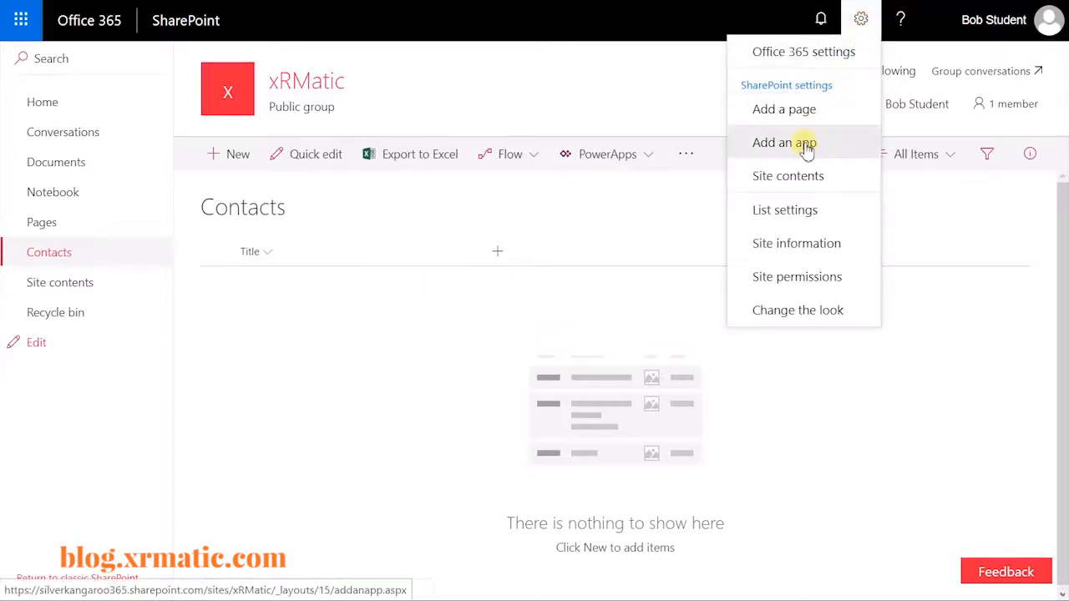
{"action": "left_click", "coordinate": [804, 216]}
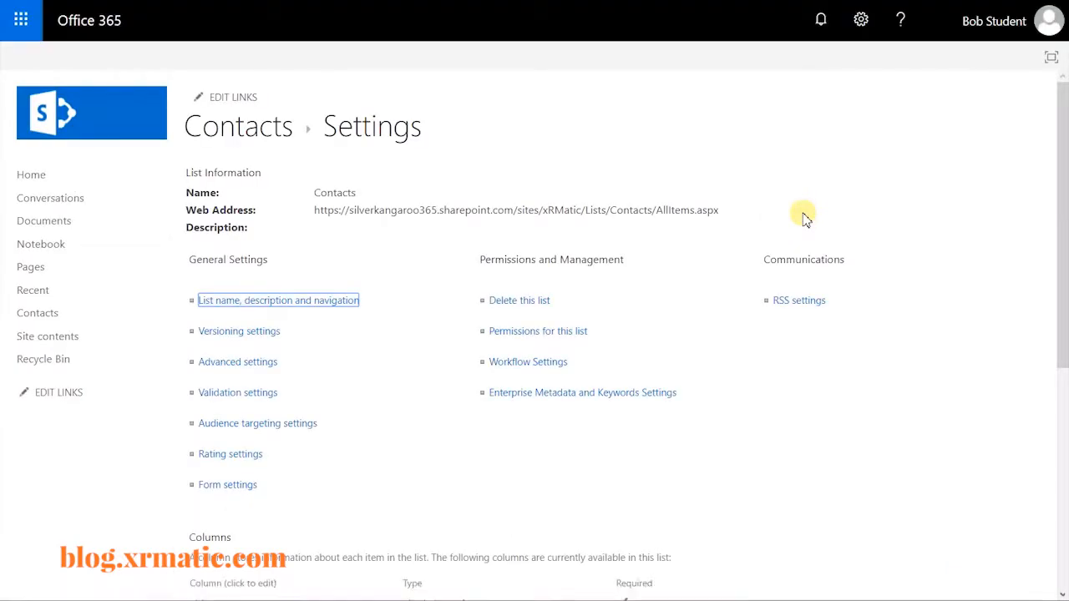
{"action": "scroll", "coordinate": [793, 217], "scroll_direction": "down", "scroll_amount": 3}
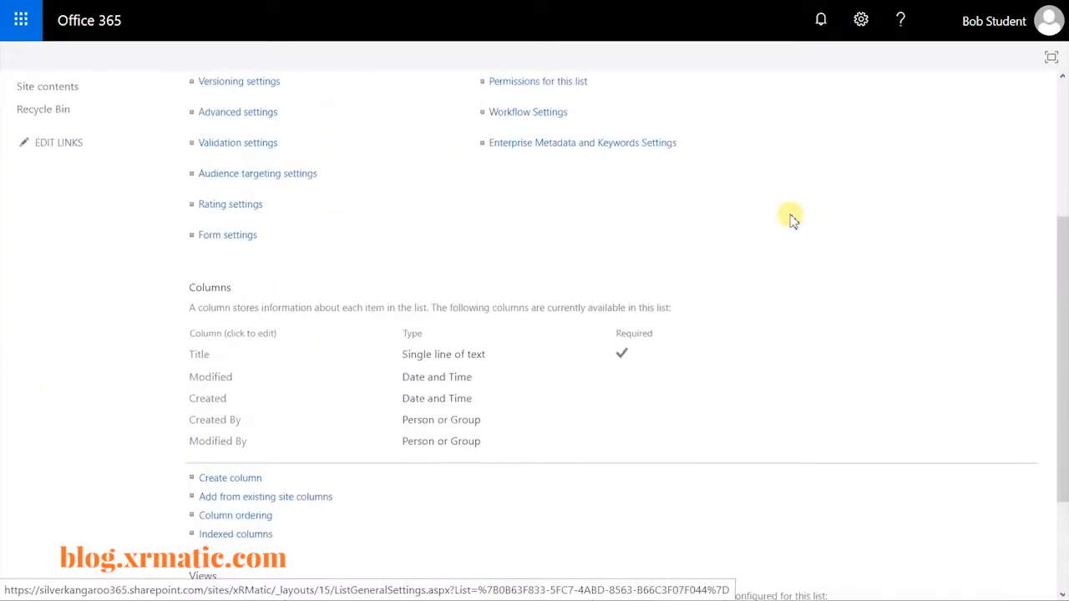
{"action": "left_click", "coordinate": [200, 355]}
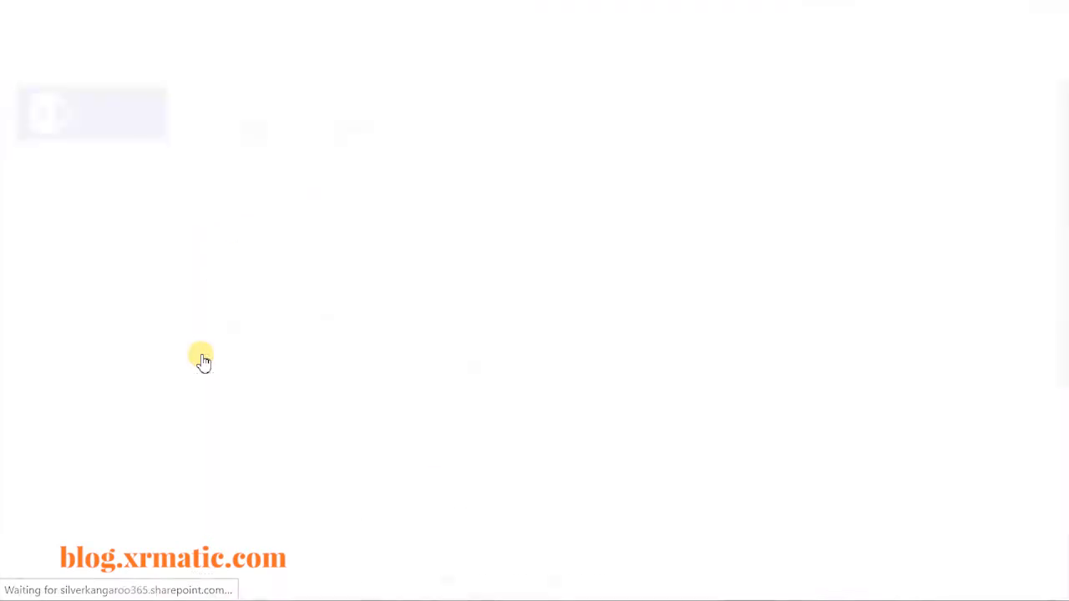
{"action": "left_click_drag", "start_coordinate": [429, 197], "coordinate": [303, 195]}
{"action": "type", "text": "E"}
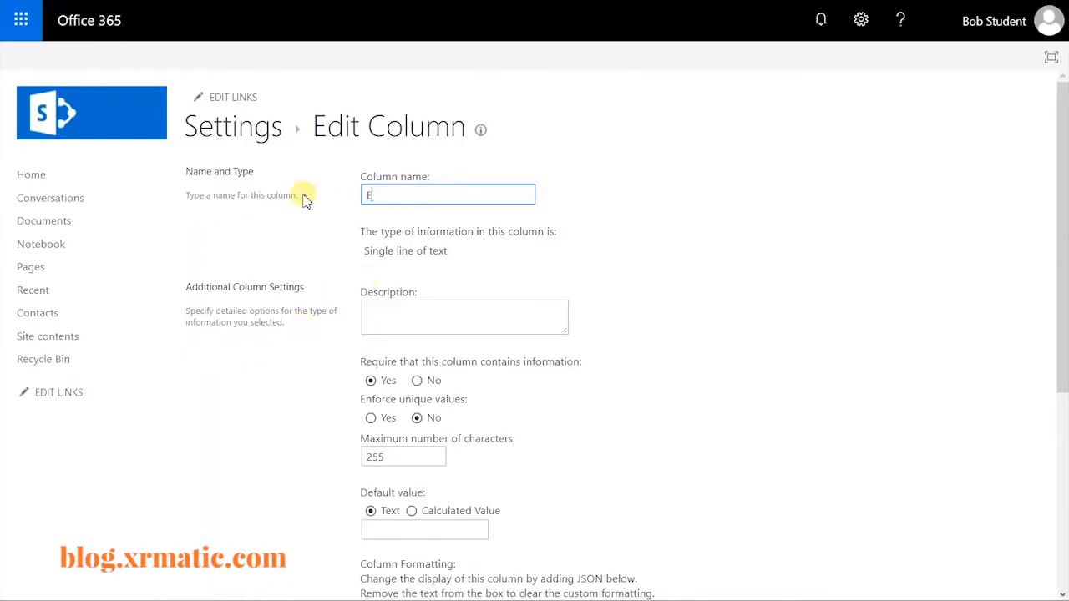
{"action": "type", "text": "mail Address"}
{"action": "scroll", "coordinate": [305, 200], "scroll_direction": "down", "scroll_amount": 4}
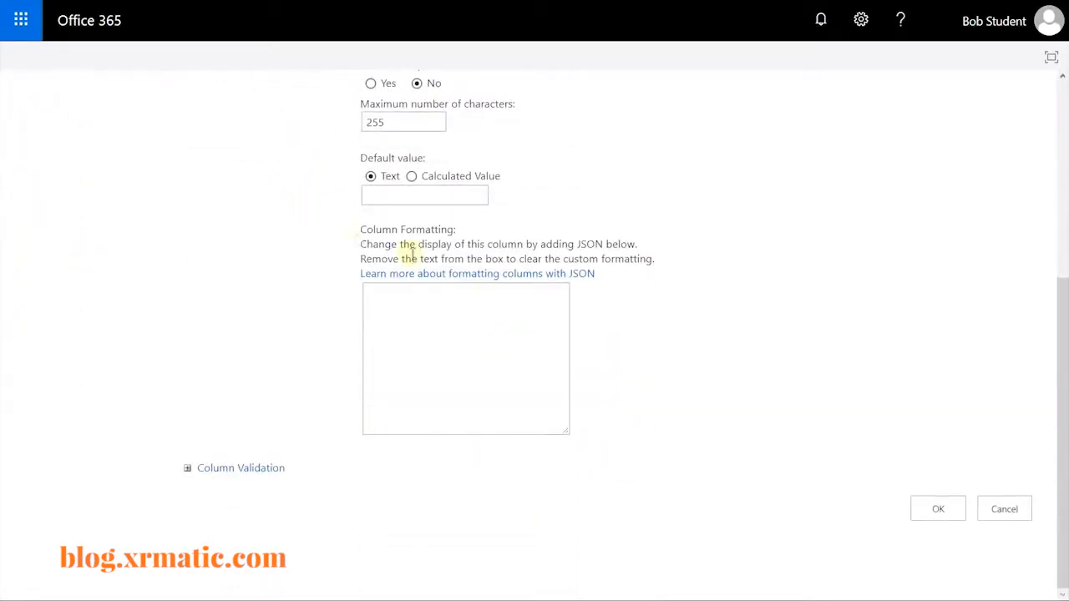
{"action": "left_click", "coordinate": [937, 511]}
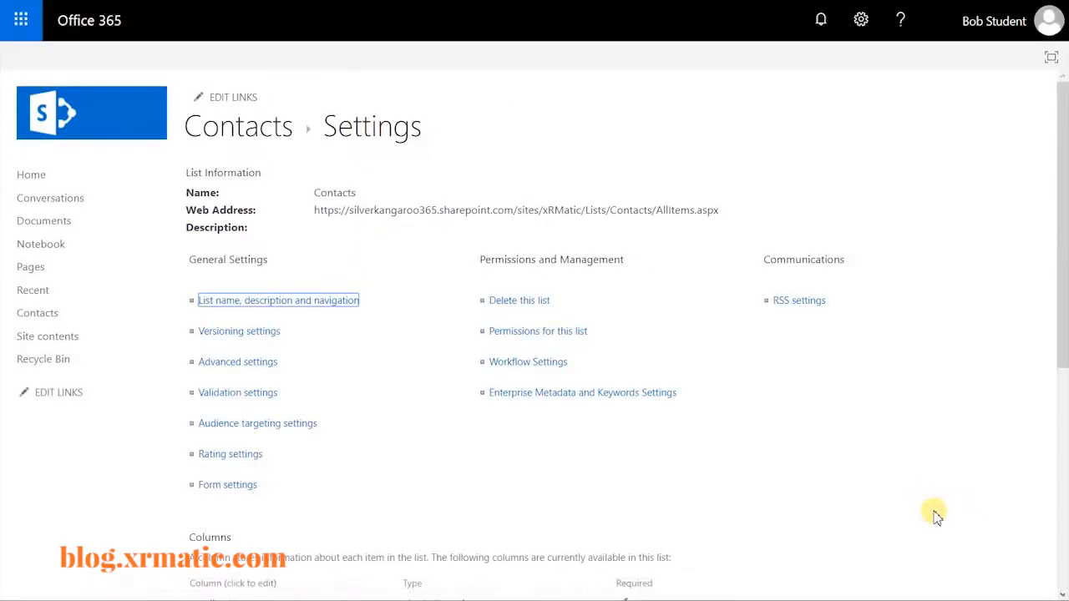
- Return to the Contacts list and add a single line of text column named First Name
{"action": "left_click", "coordinate": [48, 314]}
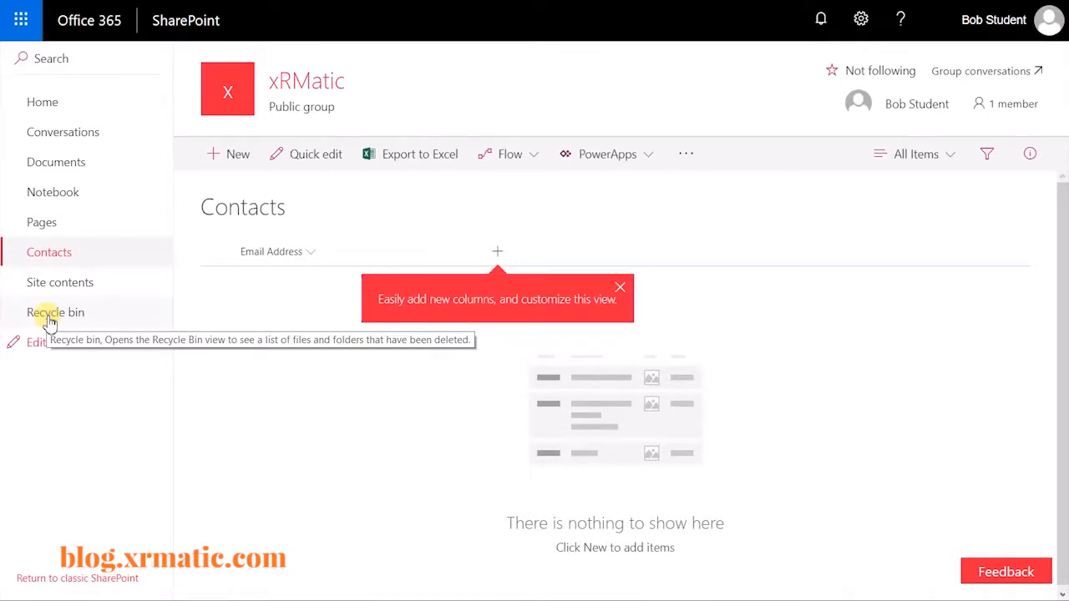
{"action": "left_click", "coordinate": [497, 253]}
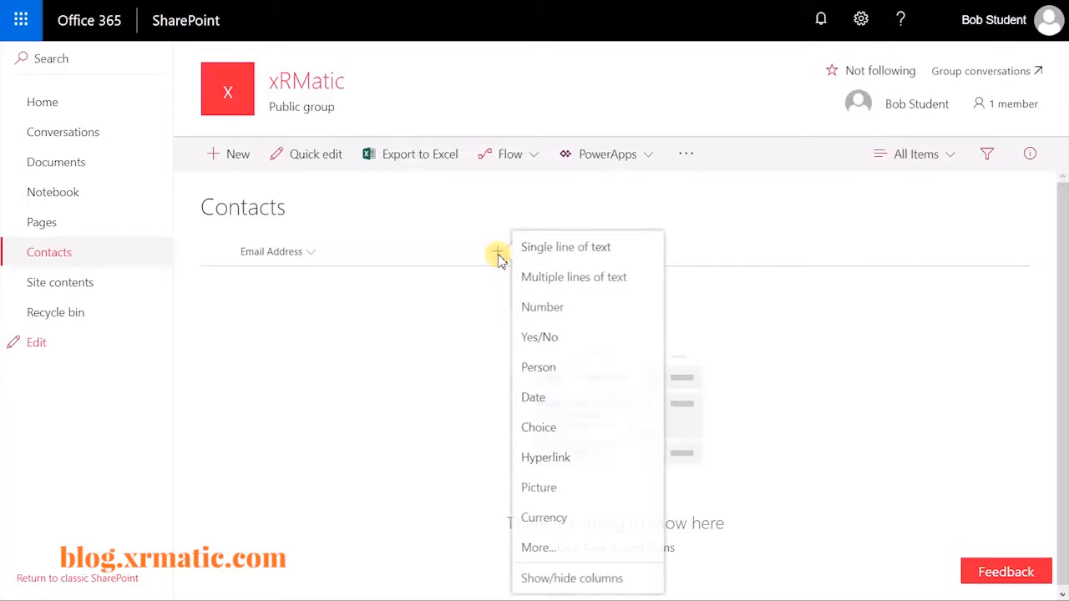
{"action": "left_click", "coordinate": [561, 254]}
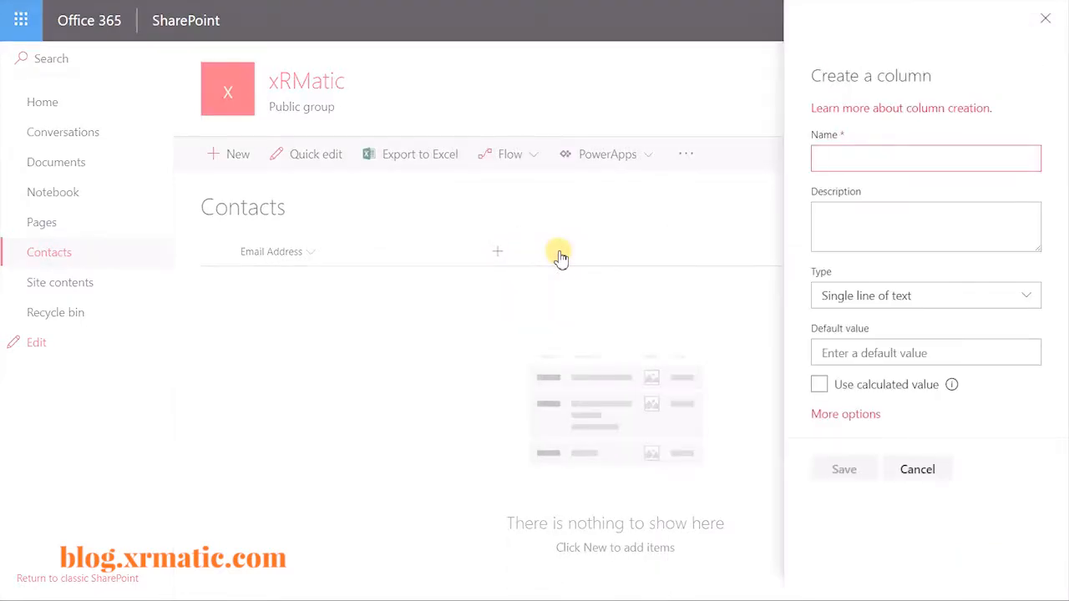
{"action": "type", "text": "First Name"}
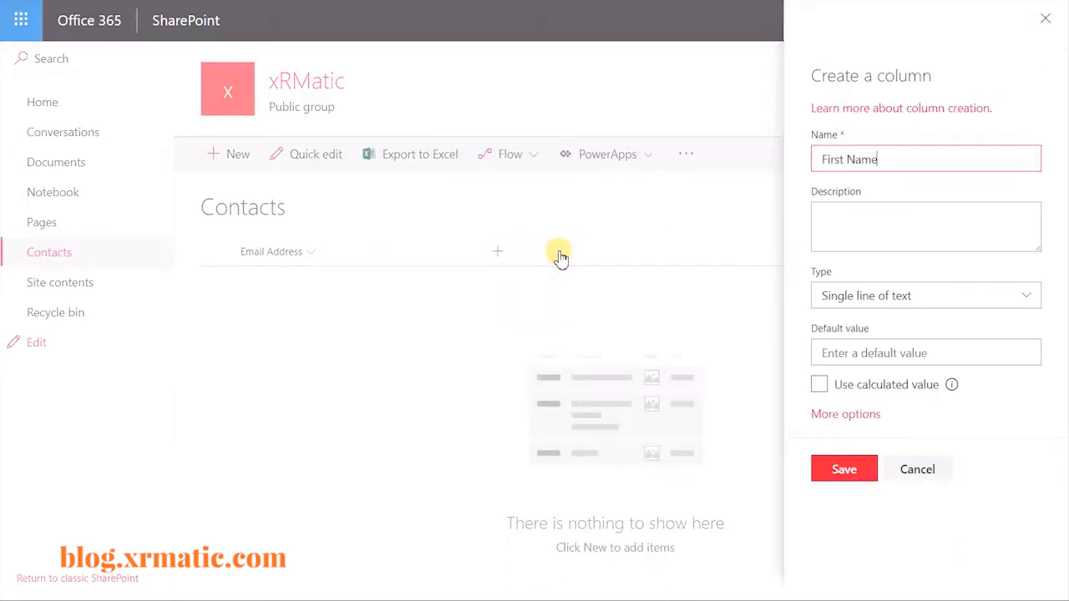
{"action": "left_click", "coordinate": [851, 471]}
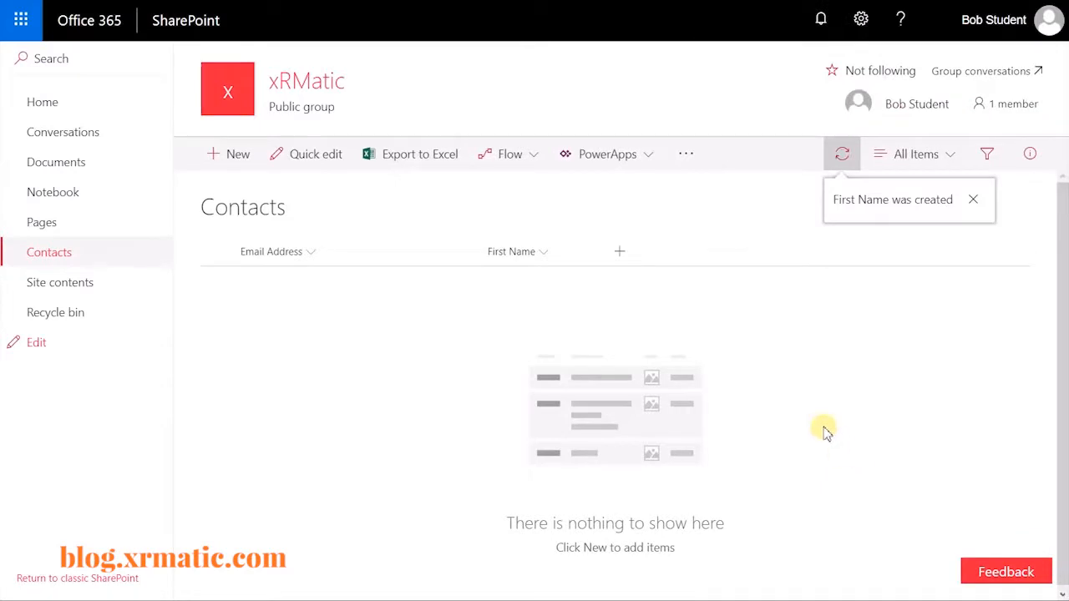
- Add a single line of text column named Last Name to the Contacts list
{"action": "left_click", "coordinate": [621, 253]}
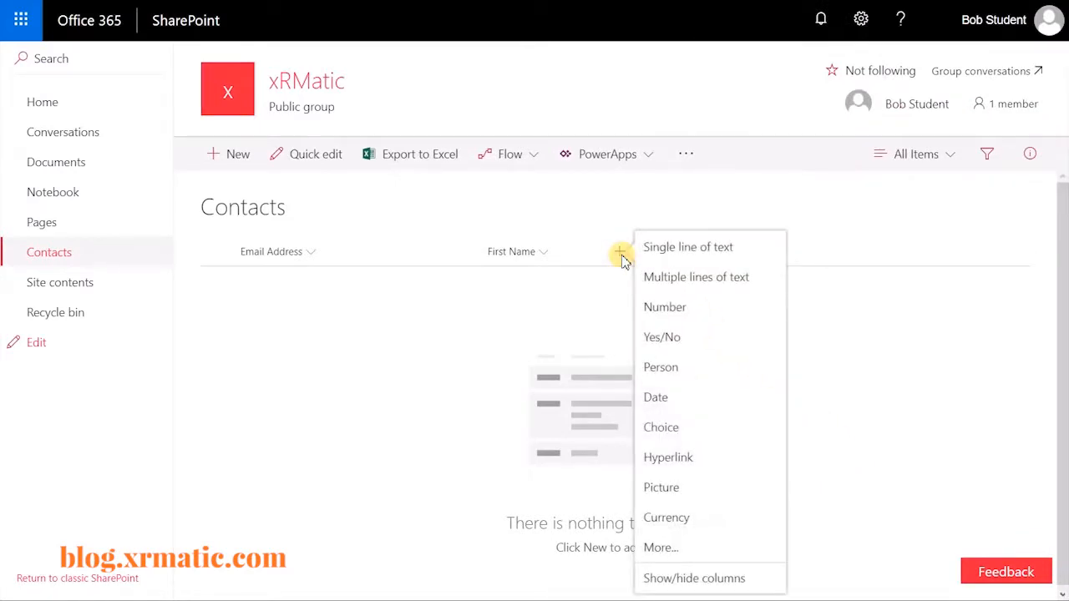
{"action": "left_click", "coordinate": [680, 251]}
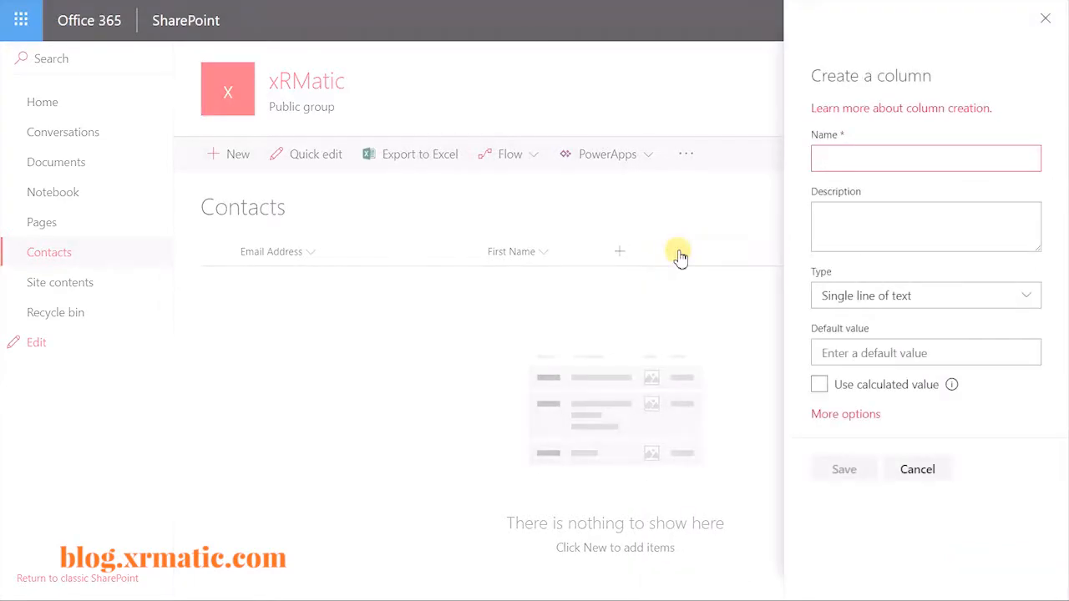
{"action": "type", "text": "Last Name"}
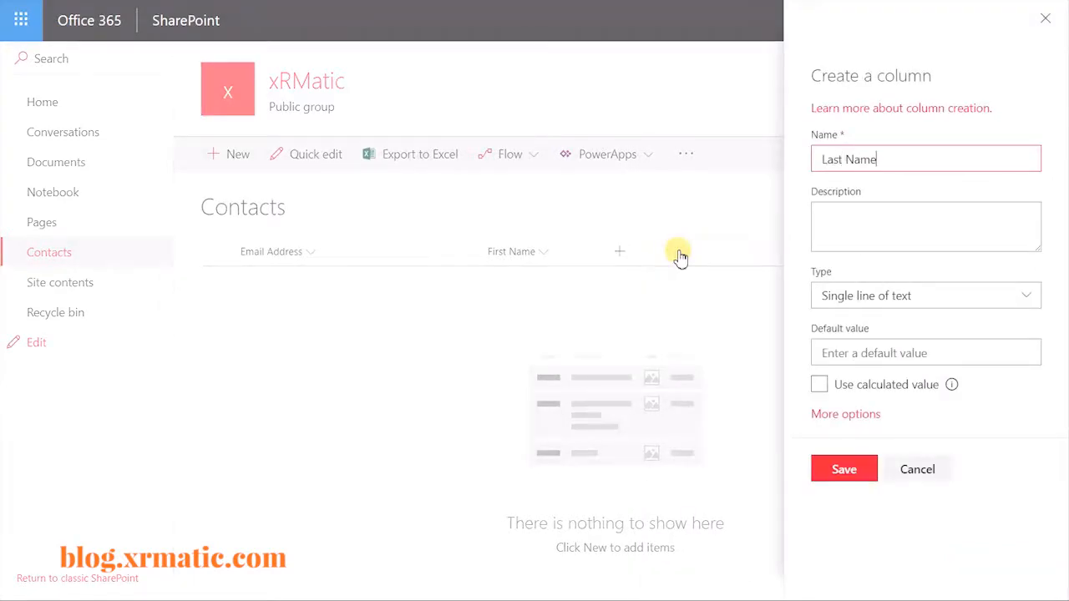
{"action": "left_click", "coordinate": [842, 468]}
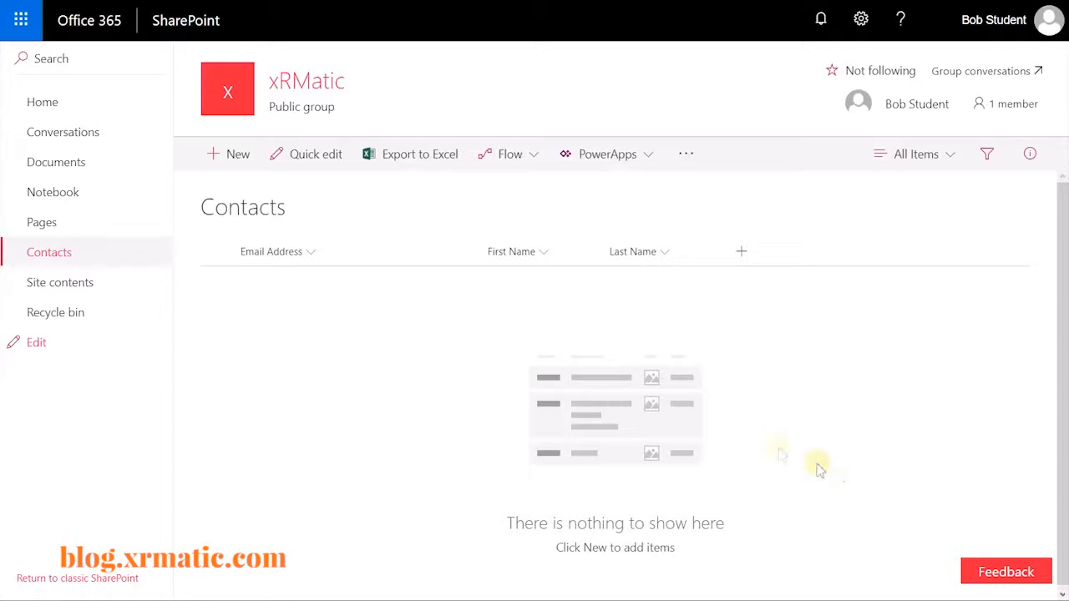
- Switch to Microsoft Flow and start creating a flow from blank in My flows
{"action": "left_click", "coordinate": [23, 24]}
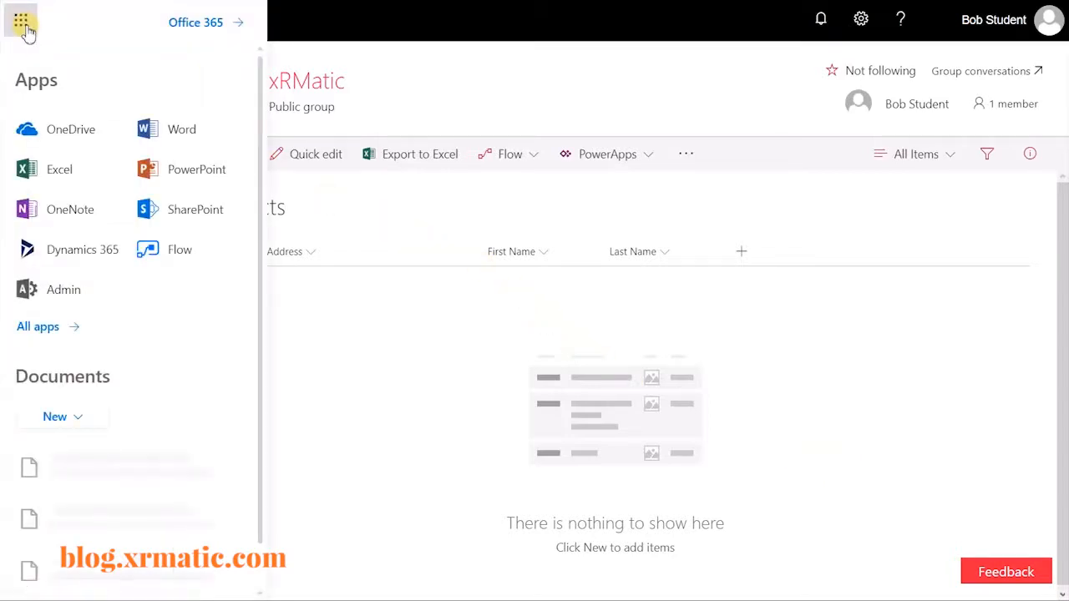
{"action": "left_click", "coordinate": [187, 260]}
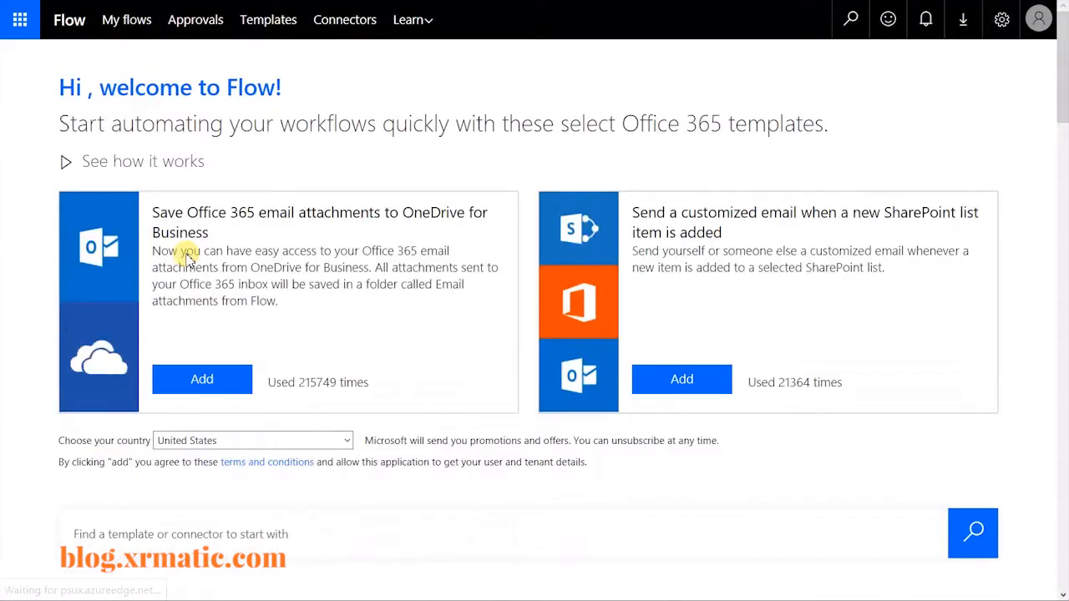
{"action": "left_click", "coordinate": [118, 19]}
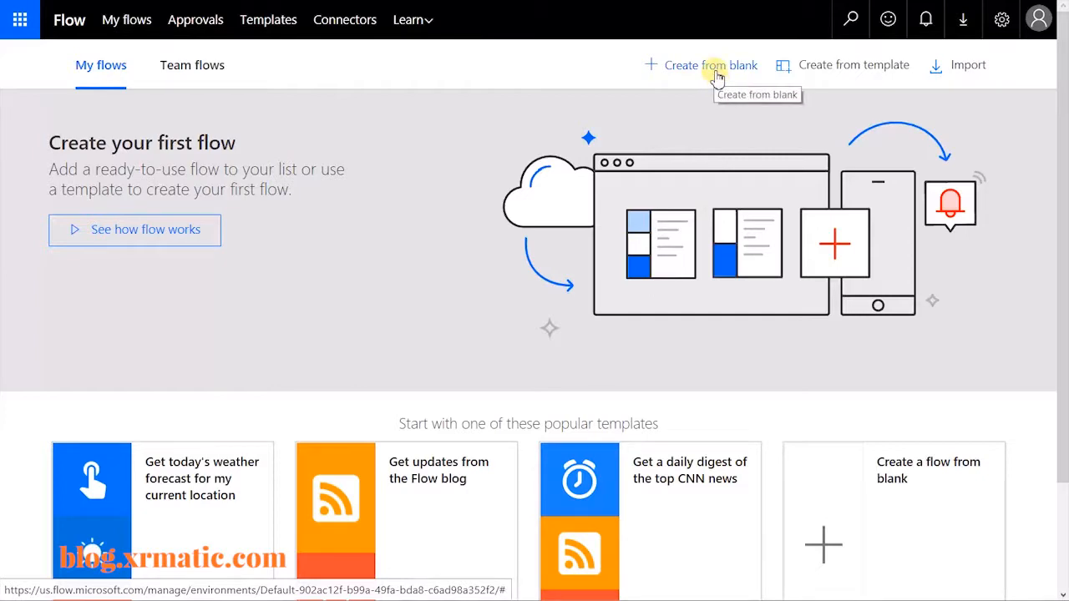
{"action": "left_click", "coordinate": [716, 76]}
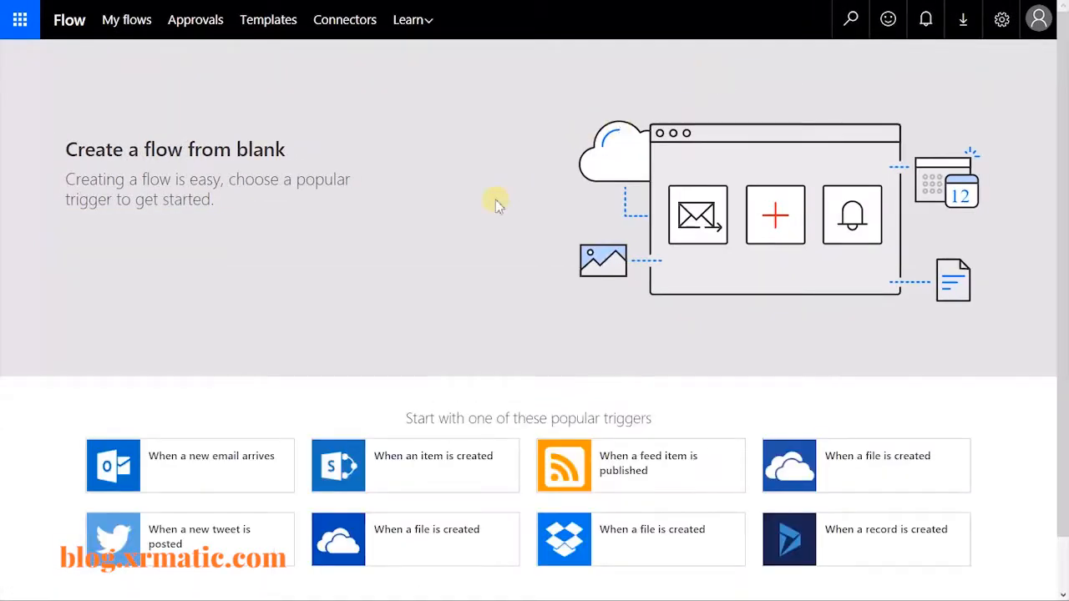
- Find the SharePoint connector's triggers and add "When an item is created" as the flow's trigger
{"action": "scroll", "coordinate": [436, 249], "scroll_direction": "down", "scroll_amount": 1}
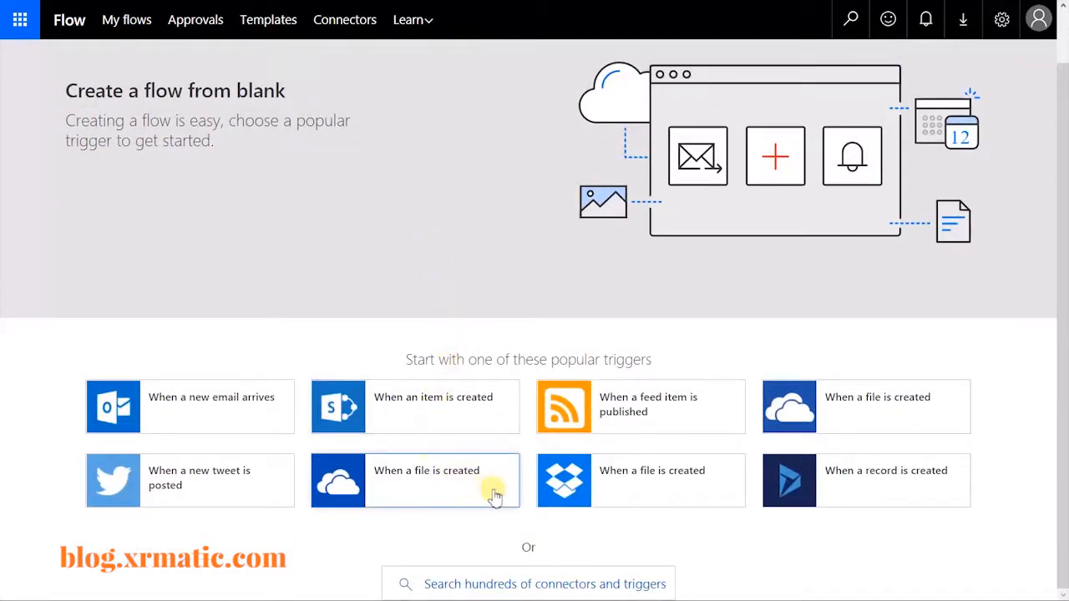
{"action": "left_click", "coordinate": [528, 584]}
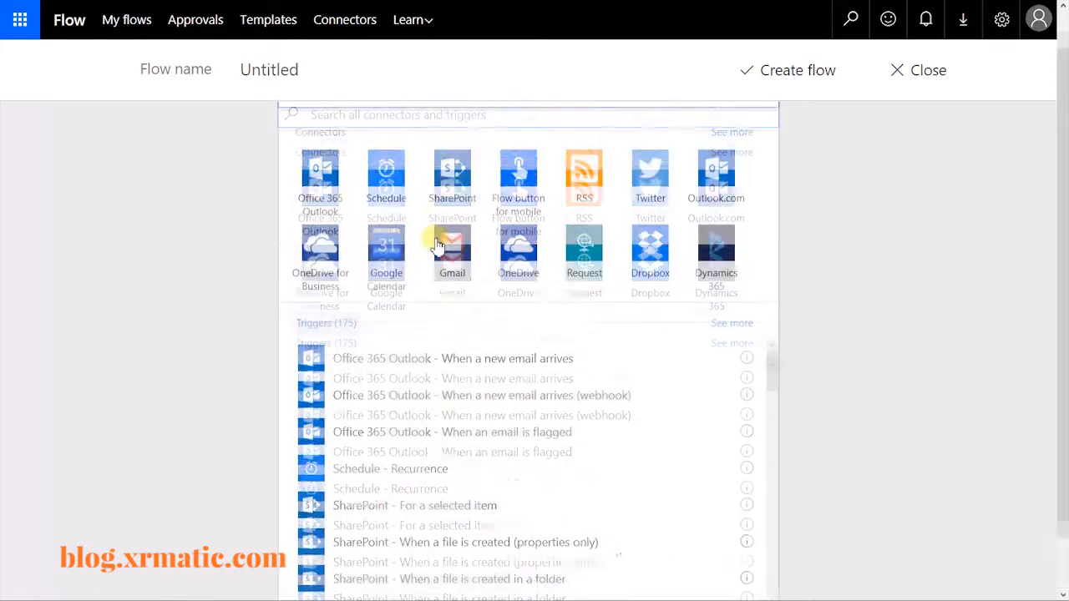
{"action": "left_click", "coordinate": [454, 199]}
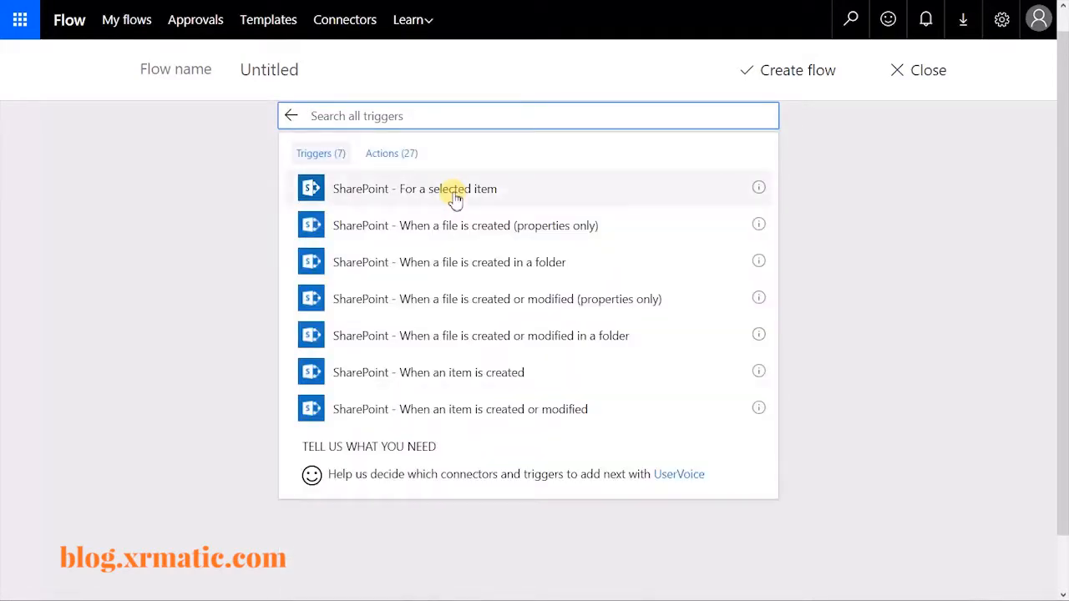
{"action": "left_click", "coordinate": [452, 376]}
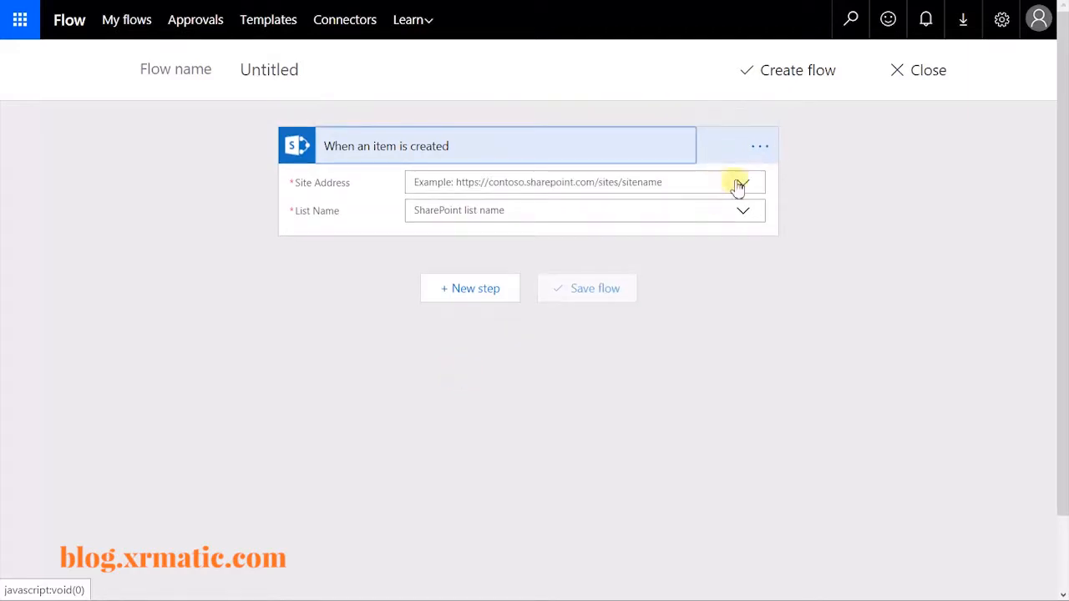
{"action": "left_click", "coordinate": [751, 189]}
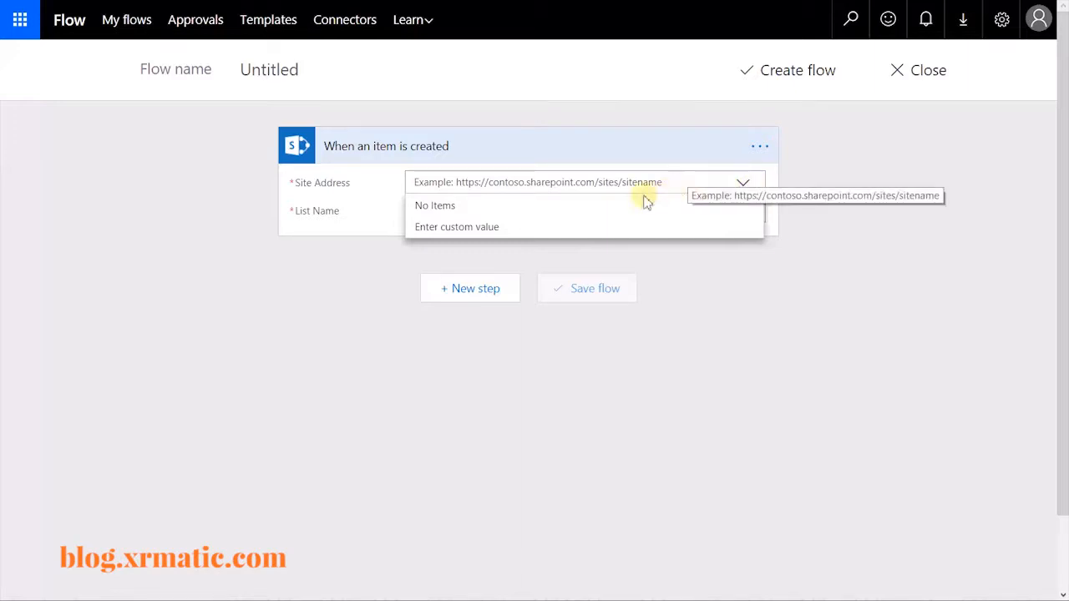
{"action": "left_click", "coordinate": [489, 233]}
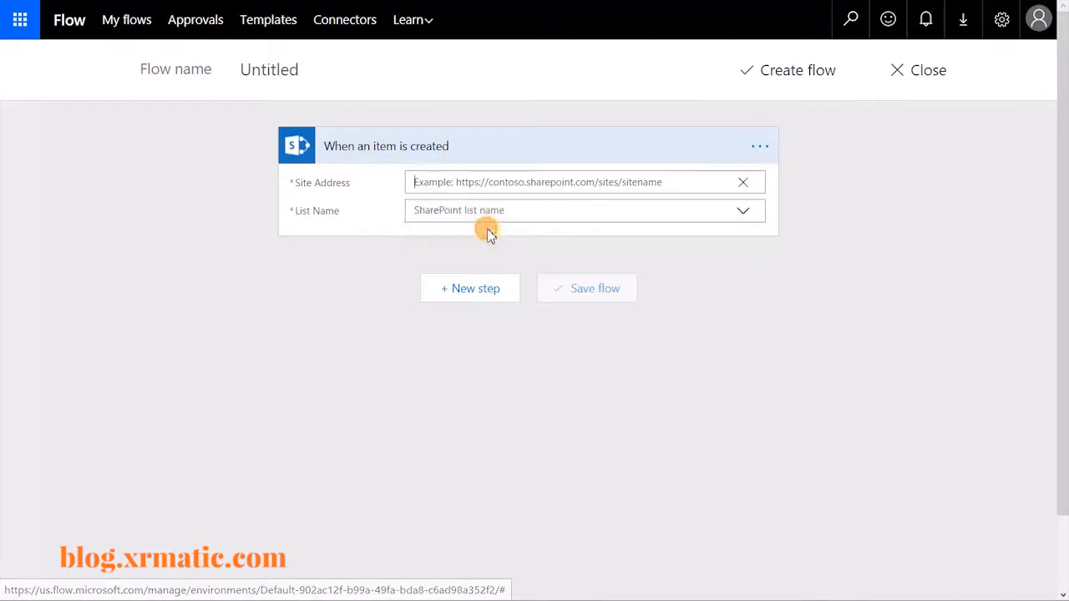
{"action": "left_click", "coordinate": [473, 179]}
{"action": "type", "text": "https://xrmaticapps365.sharepoint.com/sites/xRMatic"}
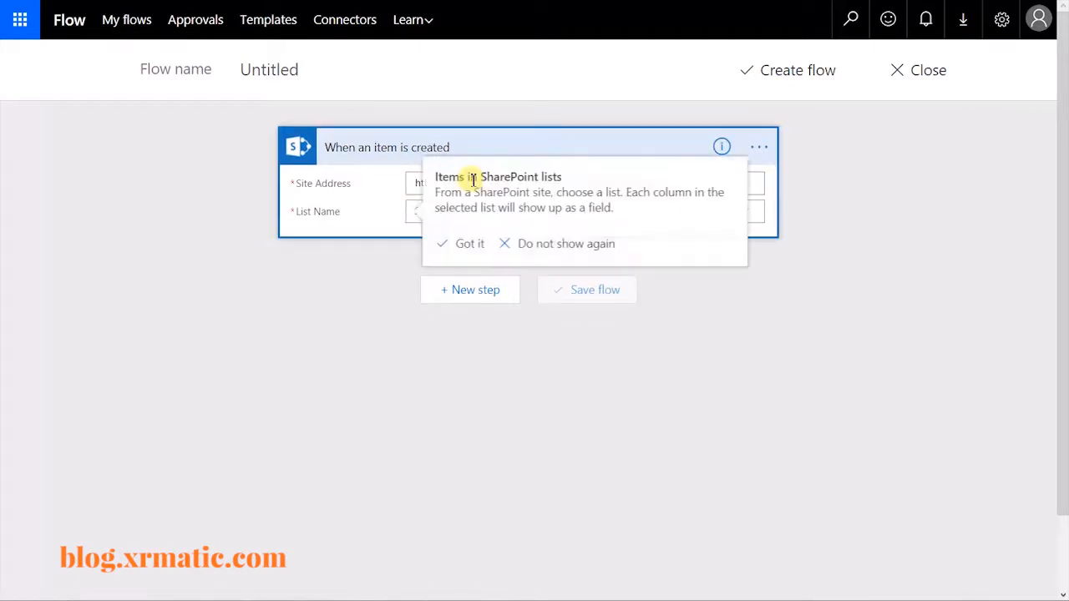
{"action": "left_click", "coordinate": [471, 244]}
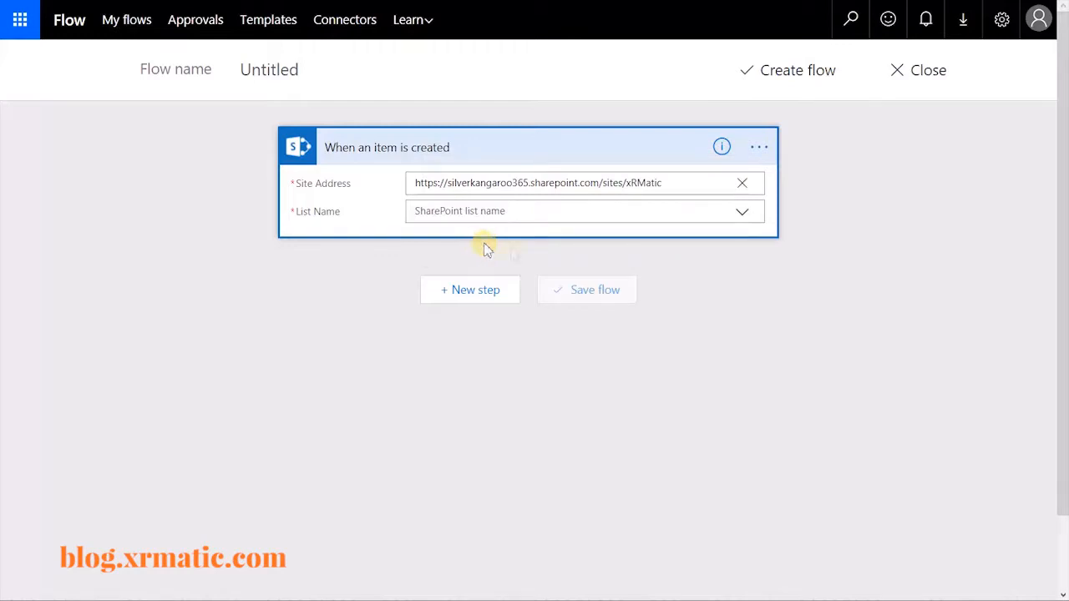
{"action": "left_click", "coordinate": [743, 213]}
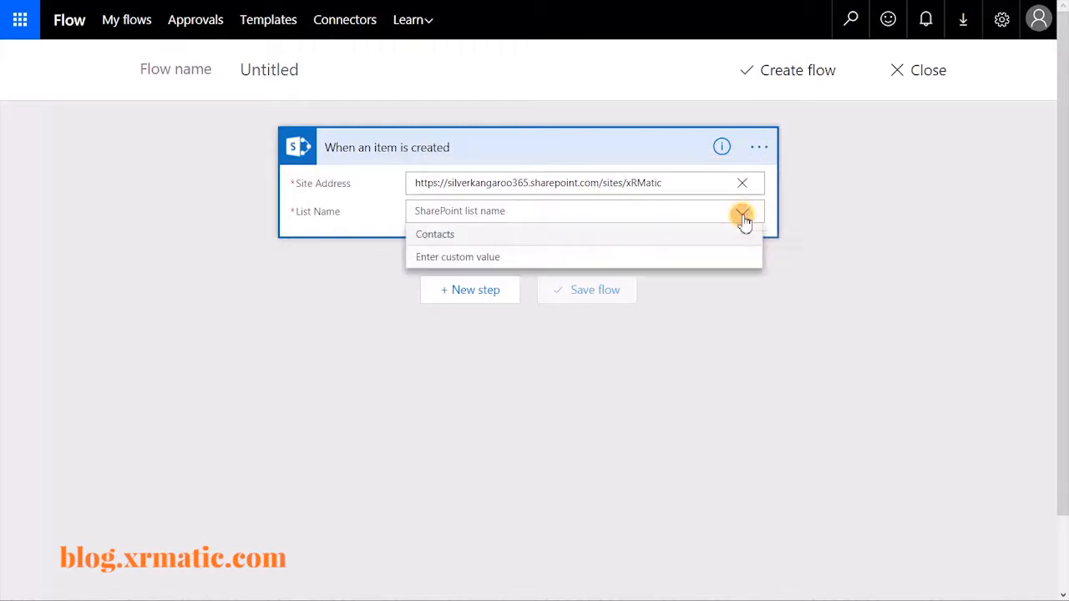
{"action": "left_click", "coordinate": [564, 237]}
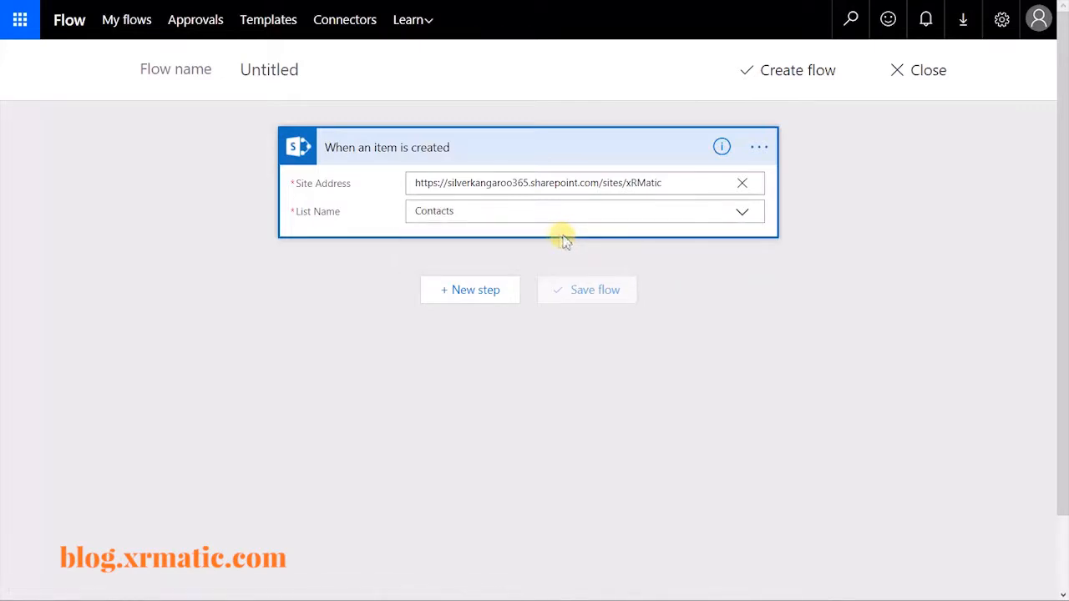
- Add the Dynamics 365 "Create a new record" action after the SharePoint trigger
{"action": "left_click", "coordinate": [469, 301]}
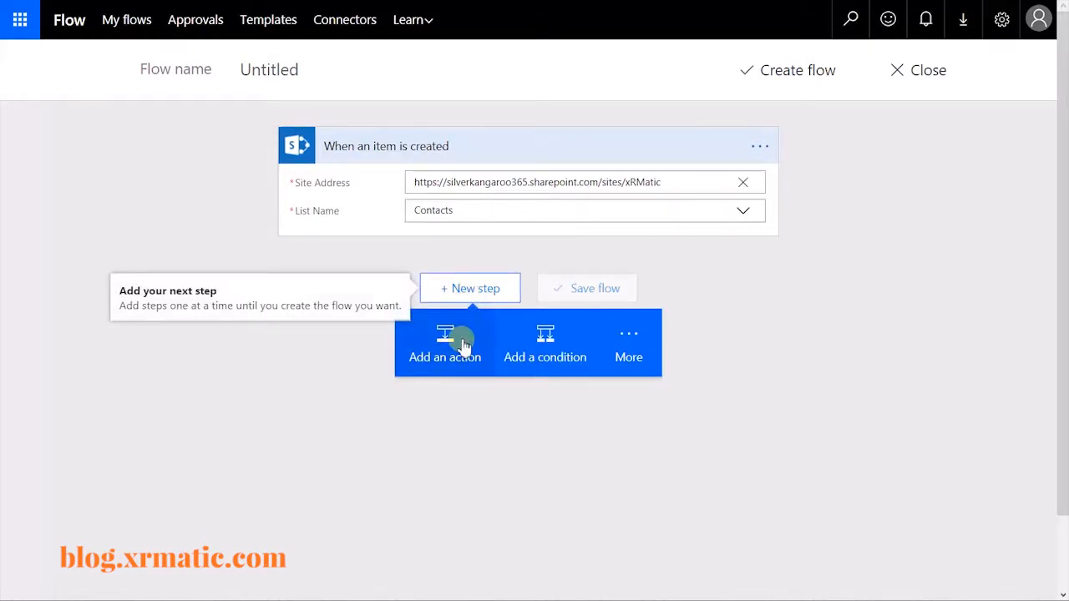
{"action": "left_click", "coordinate": [464, 345]}
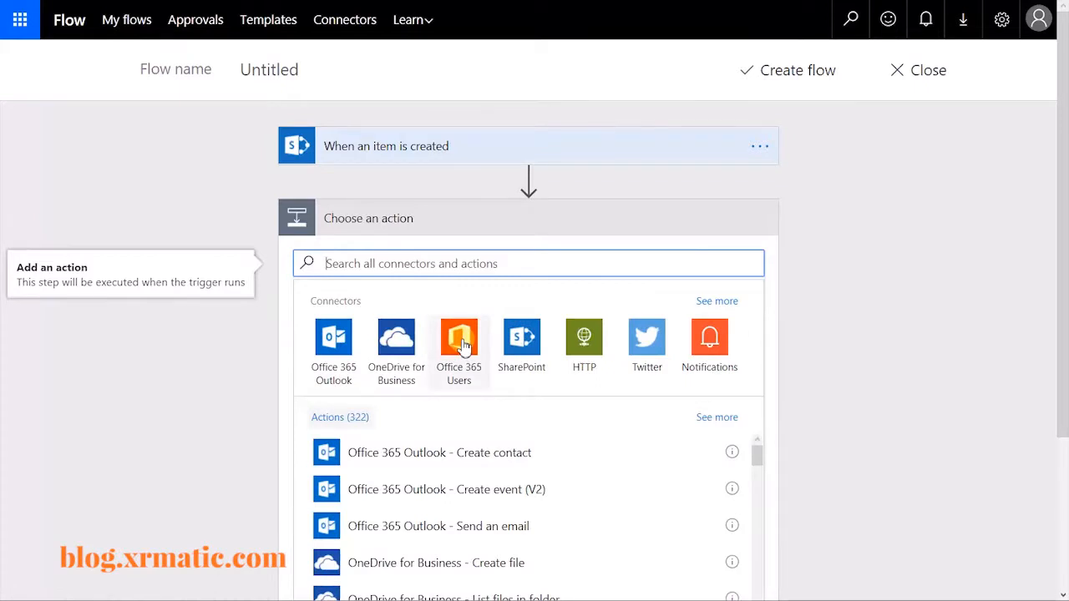
{"action": "left_click", "coordinate": [426, 265]}
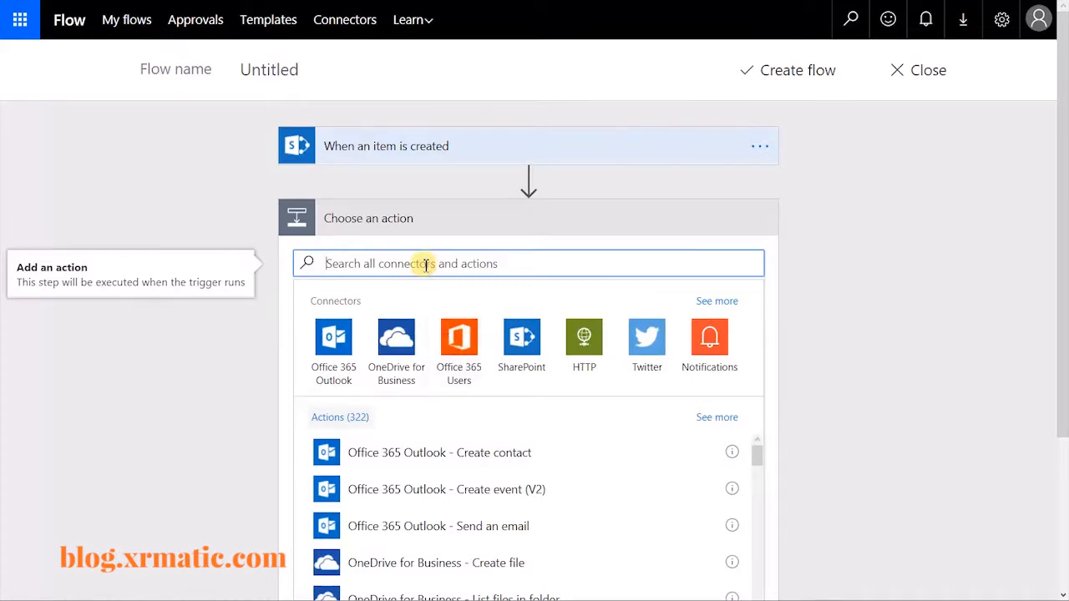
{"action": "type", "text": "Dynamics "}
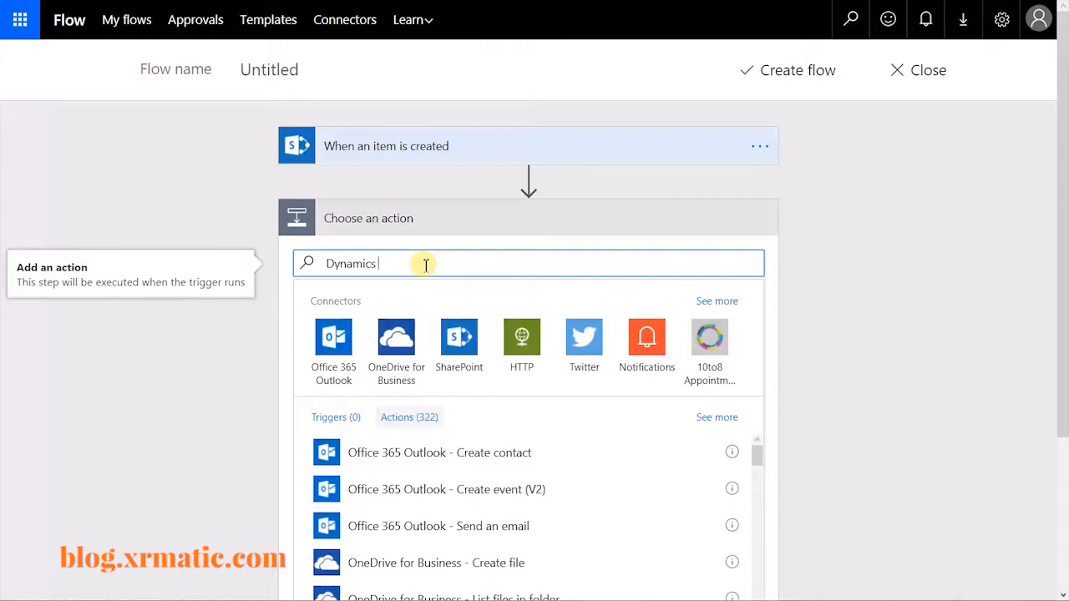
{"action": "type", "text": "365"}
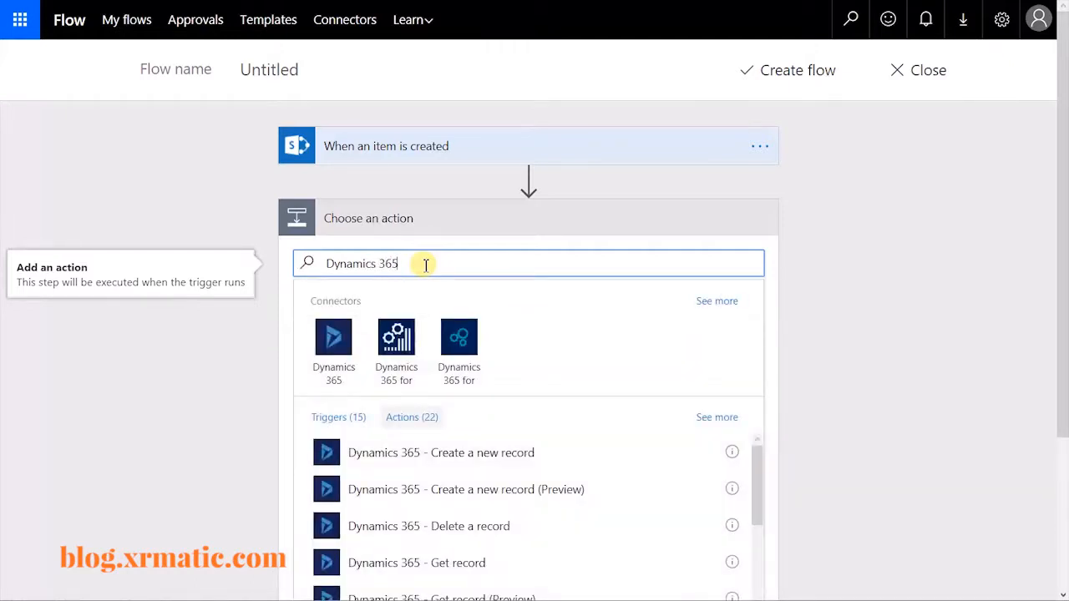
{"action": "left_click", "coordinate": [470, 462]}
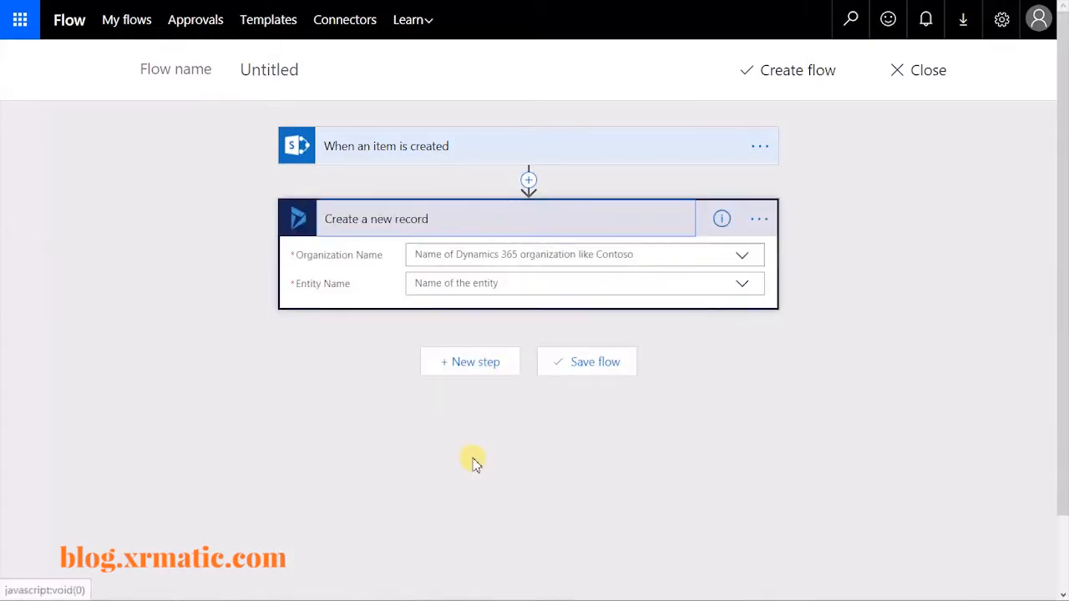
- Set the new record action's organization name to xRMatic and its entity name to Contacts
{"action": "left_click", "coordinate": [743, 257]}
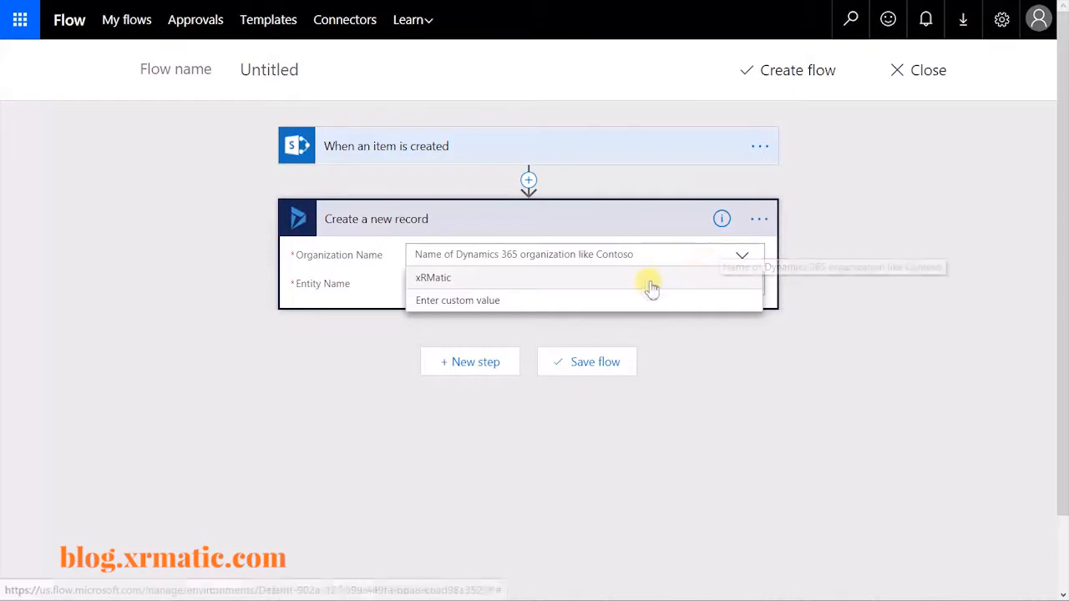
{"action": "left_click", "coordinate": [534, 278]}
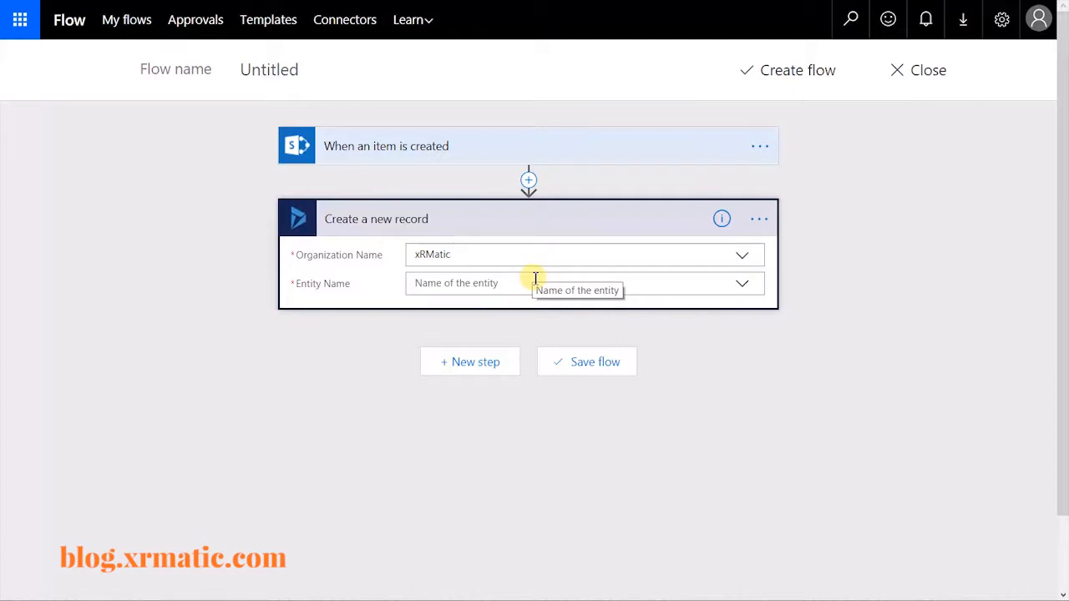
{"action": "left_click", "coordinate": [743, 287]}
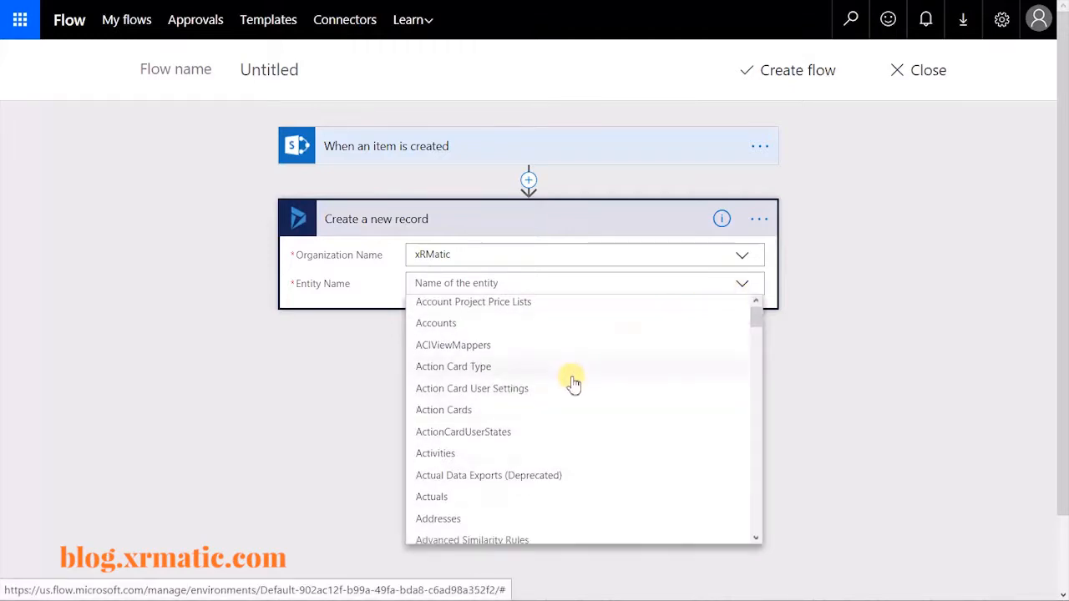
{"action": "scroll", "coordinate": [573, 382], "scroll_direction": "down", "scroll_amount": 5}
{"action": "scroll", "coordinate": [573, 382], "scroll_direction": "down", "scroll_amount": 10}
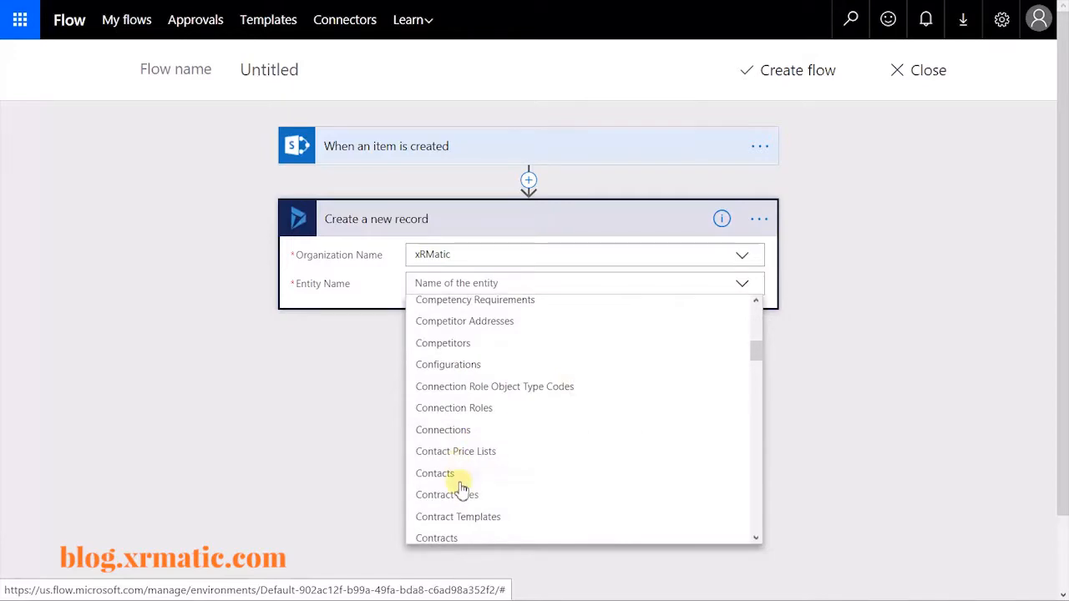
{"action": "left_click", "coordinate": [458, 474]}
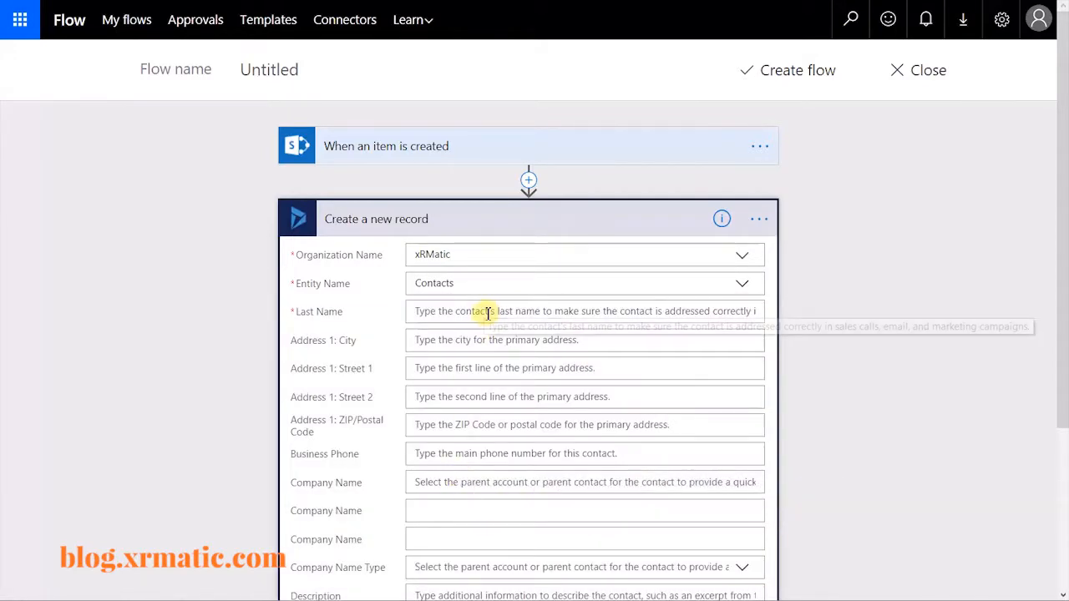
- Map the record's Last Name field to the trigger's Last Name dynamic content
{"action": "left_click", "coordinate": [488, 314]}
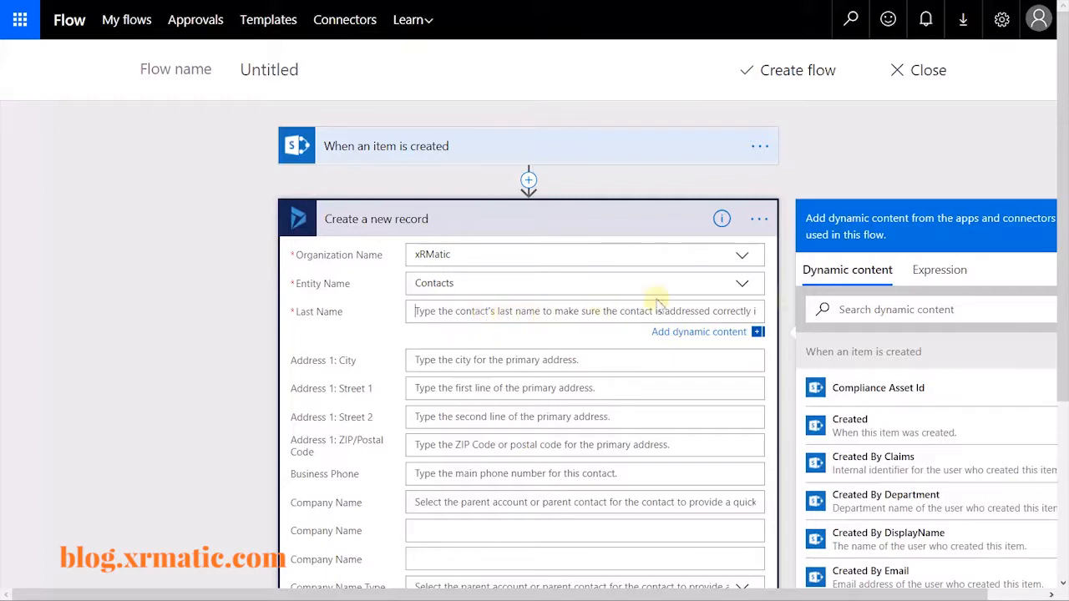
{"action": "left_click", "coordinate": [909, 312]}
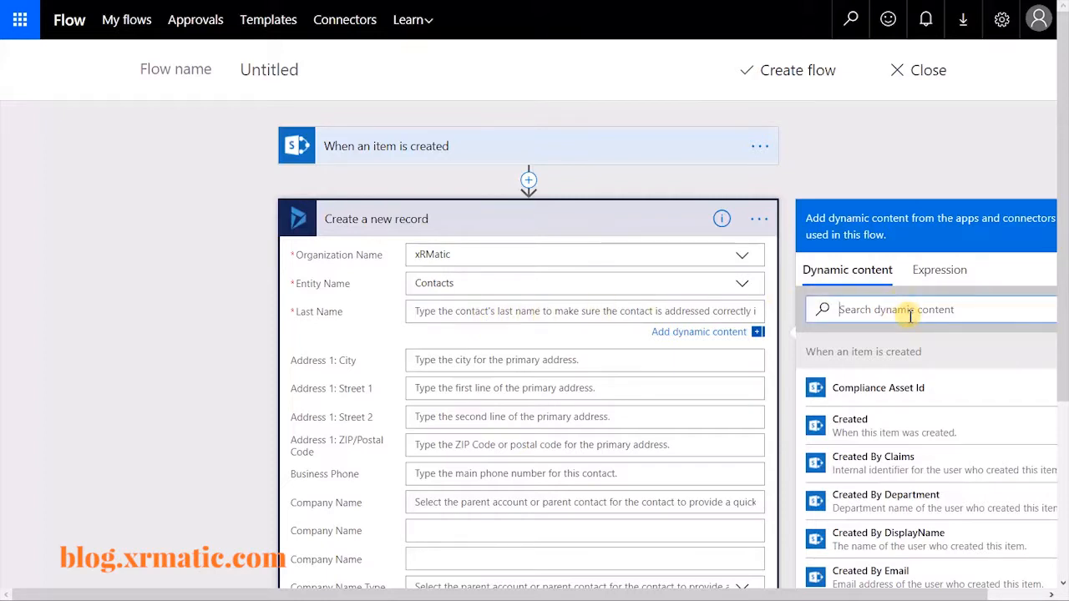
{"action": "type", "text": "Last"}
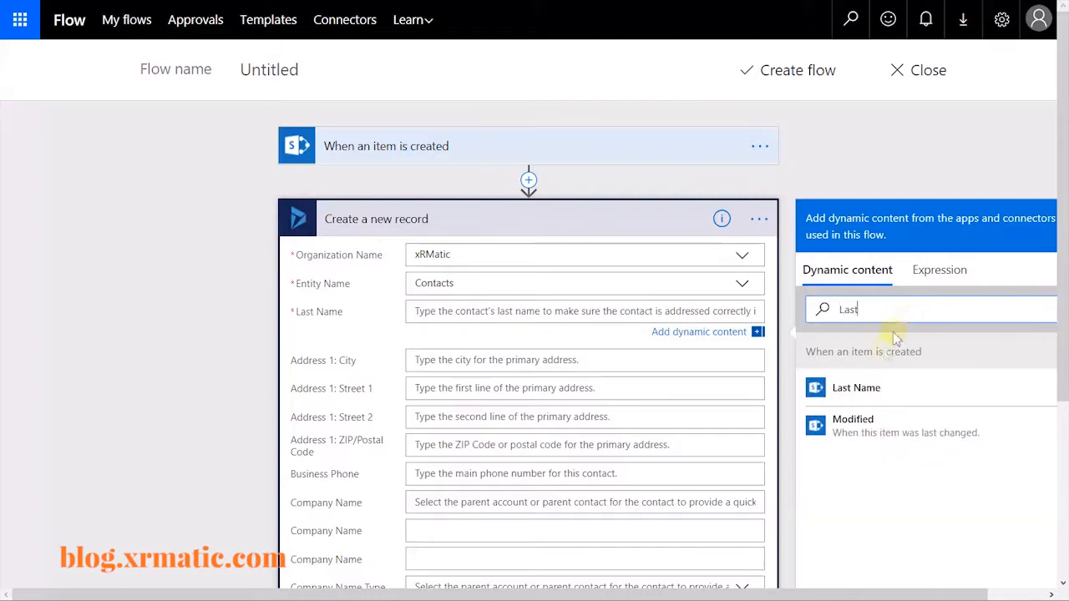
{"action": "left_click", "coordinate": [857, 388]}
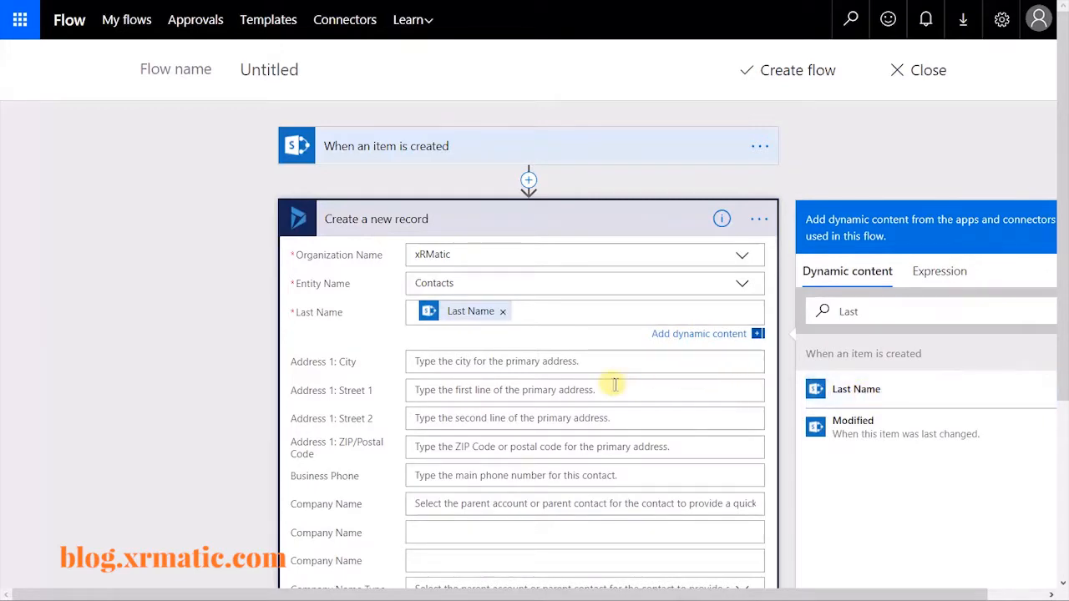
- Map the record's Email field to the trigger's Email Address dynamic content
{"action": "scroll", "coordinate": [614, 384], "scroll_direction": "down", "scroll_amount": 3}
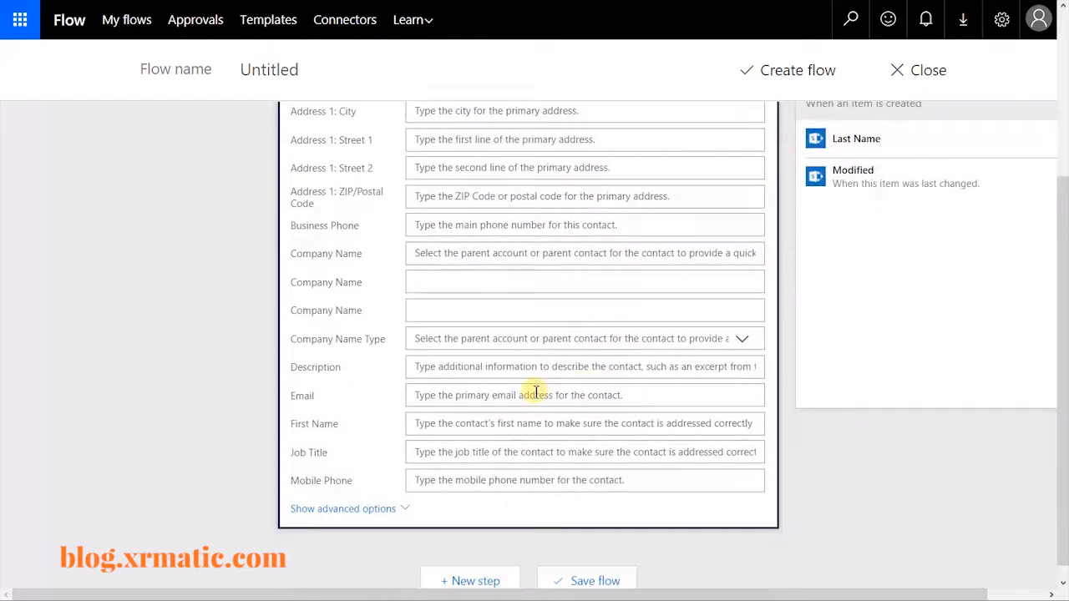
{"action": "left_click", "coordinate": [540, 395]}
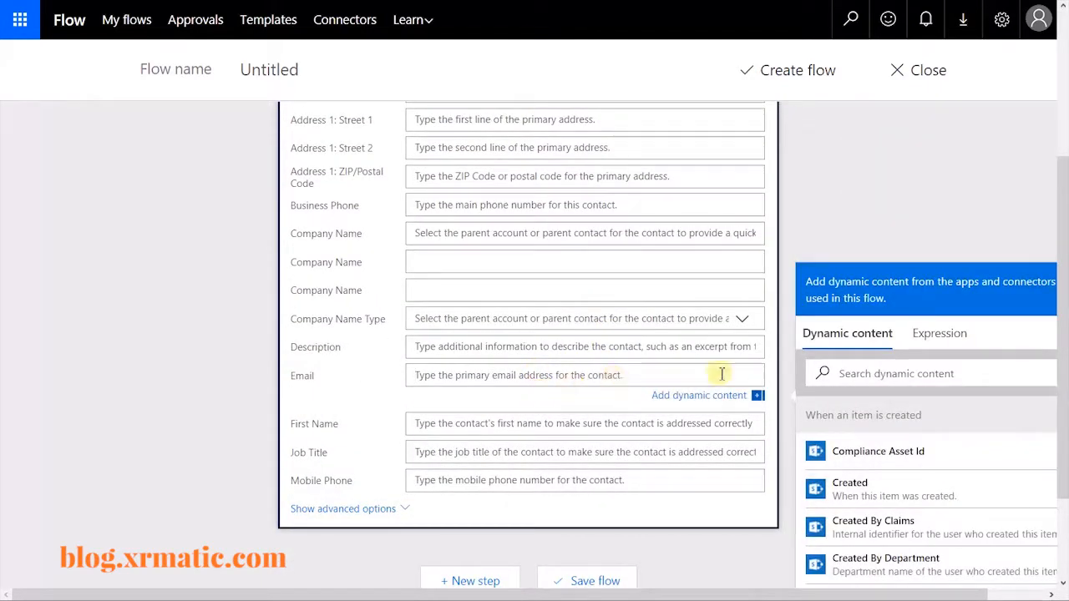
{"action": "left_click", "coordinate": [859, 376]}
{"action": "type", "text": "Email"}
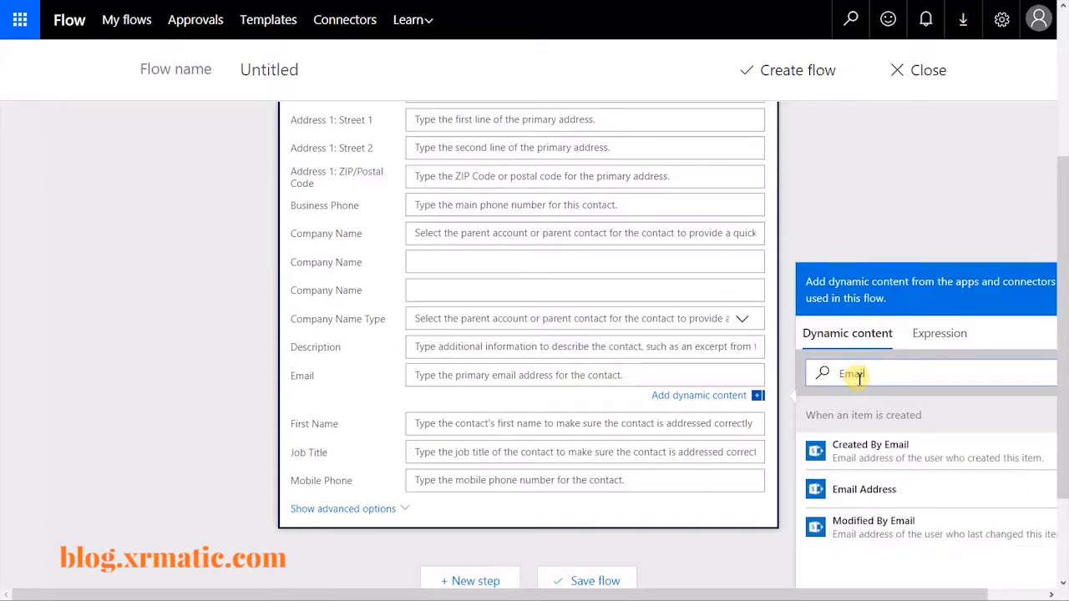
{"action": "left_click", "coordinate": [885, 490]}
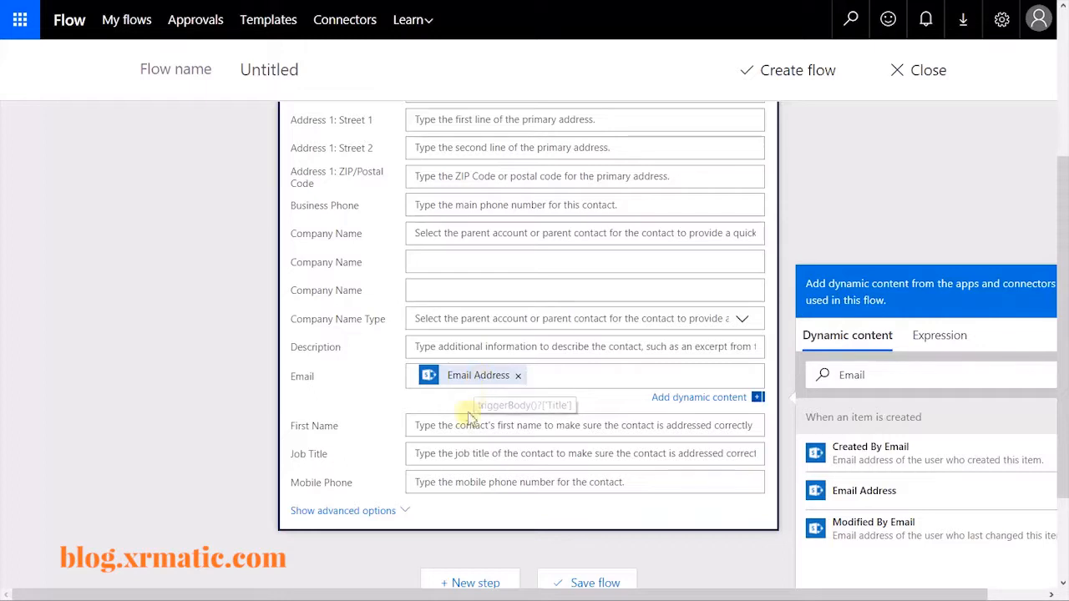
- Map the record's First Name field to the trigger's First Name dynamic content
{"action": "left_click", "coordinate": [465, 426]}
{"action": "left_click", "coordinate": [910, 413]}
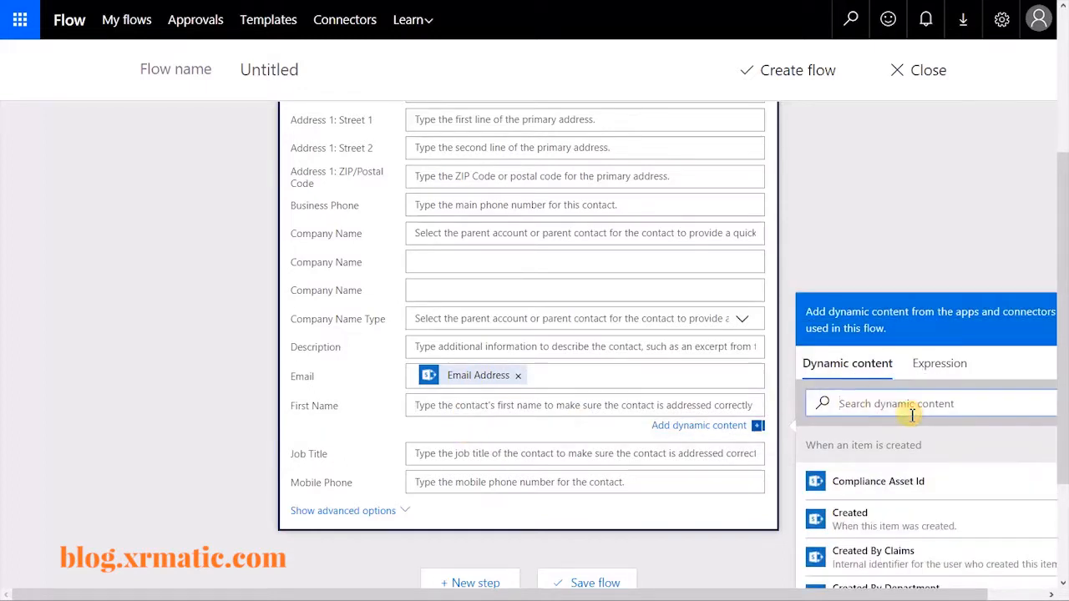
{"action": "type", "text": "first"}
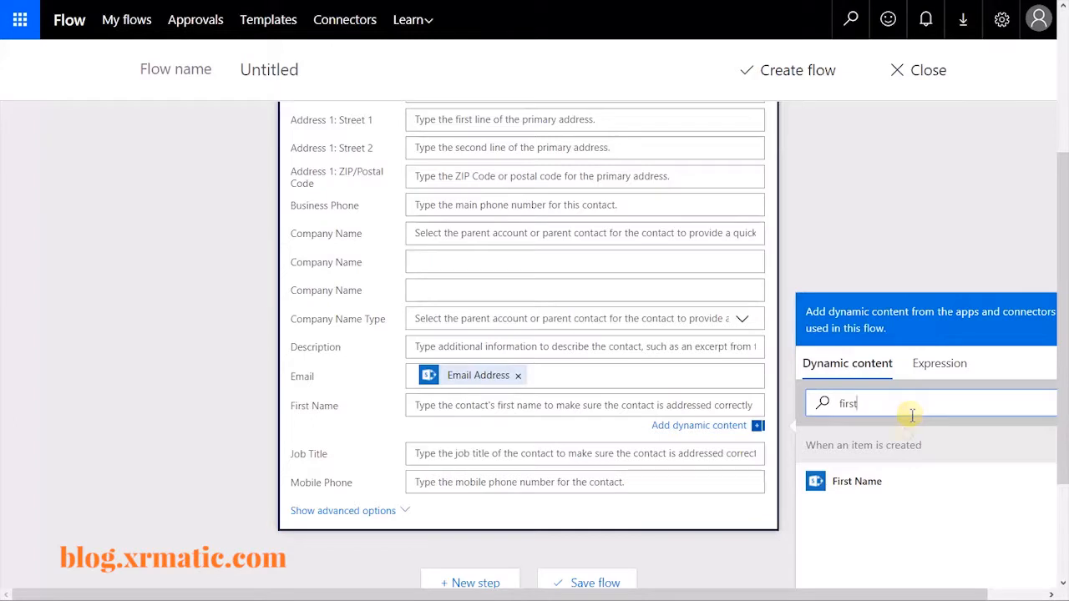
{"action": "left_click", "coordinate": [873, 485]}
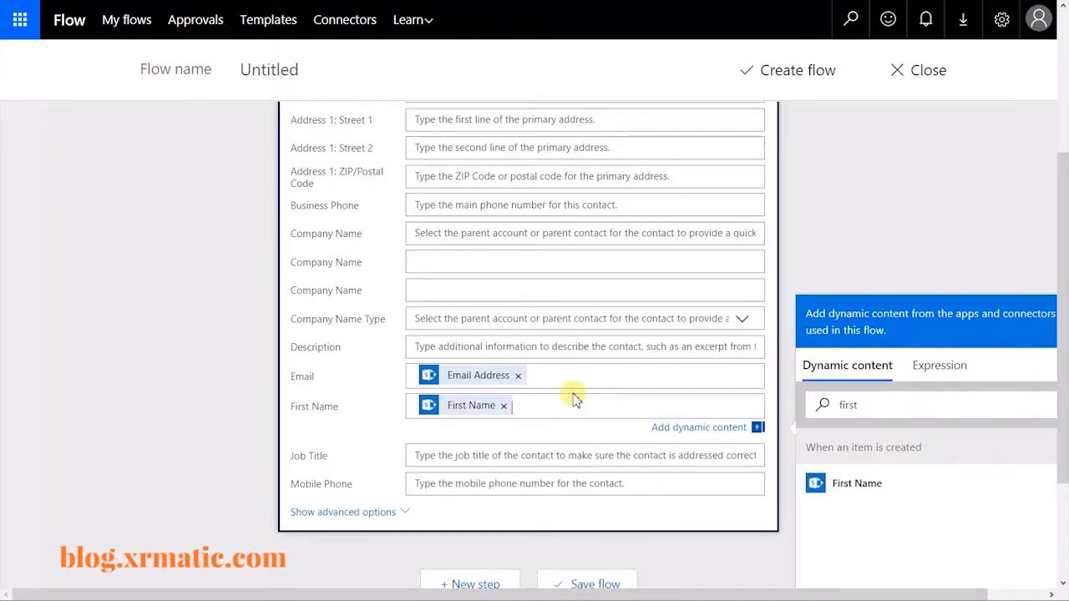
- Create the flow, finish editing it and return to the list of own flows
{"action": "left_click", "coordinate": [798, 71]}
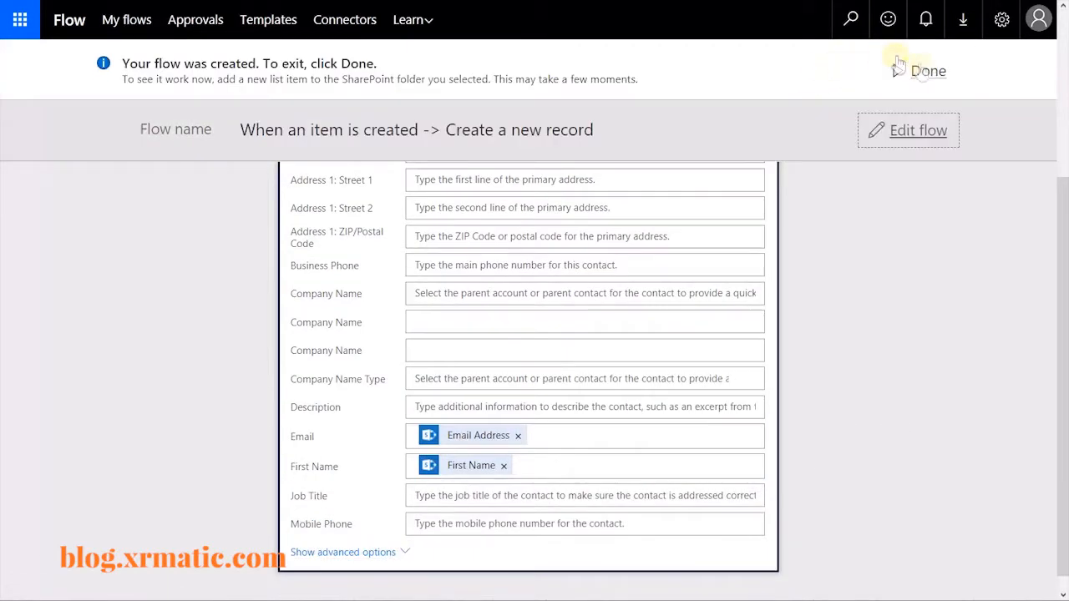
{"action": "left_click", "coordinate": [928, 74]}
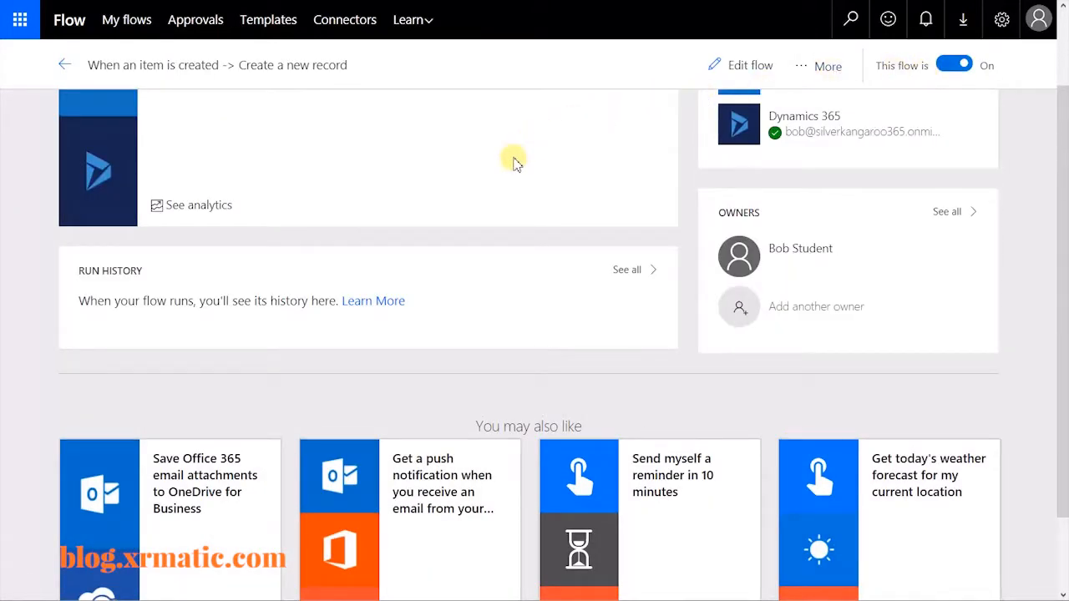
{"action": "left_click", "coordinate": [147, 24]}
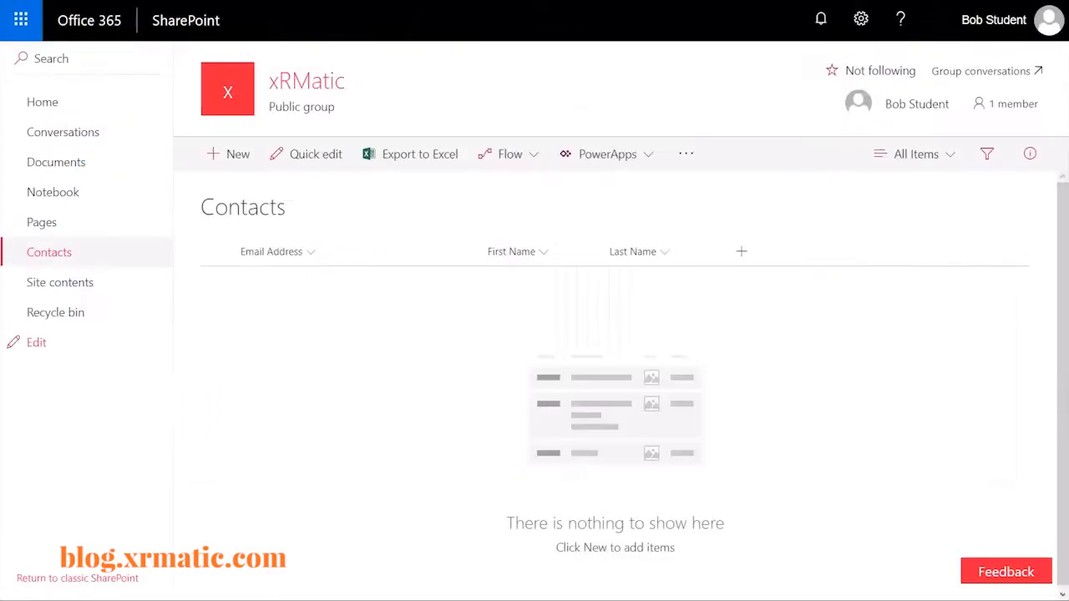
- Switch to the SharePoint Contacts list and save a new item with the test contact's email address, first name and last name
{"action": "left_click", "coordinate": [241, 162]}
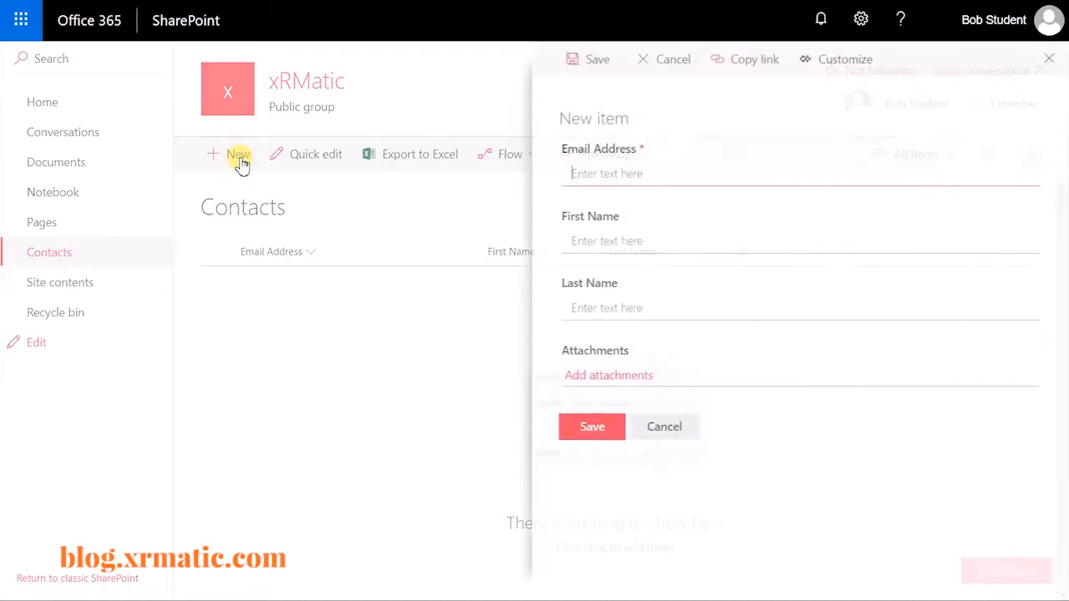
{"action": "type", "text": "bob@test"}
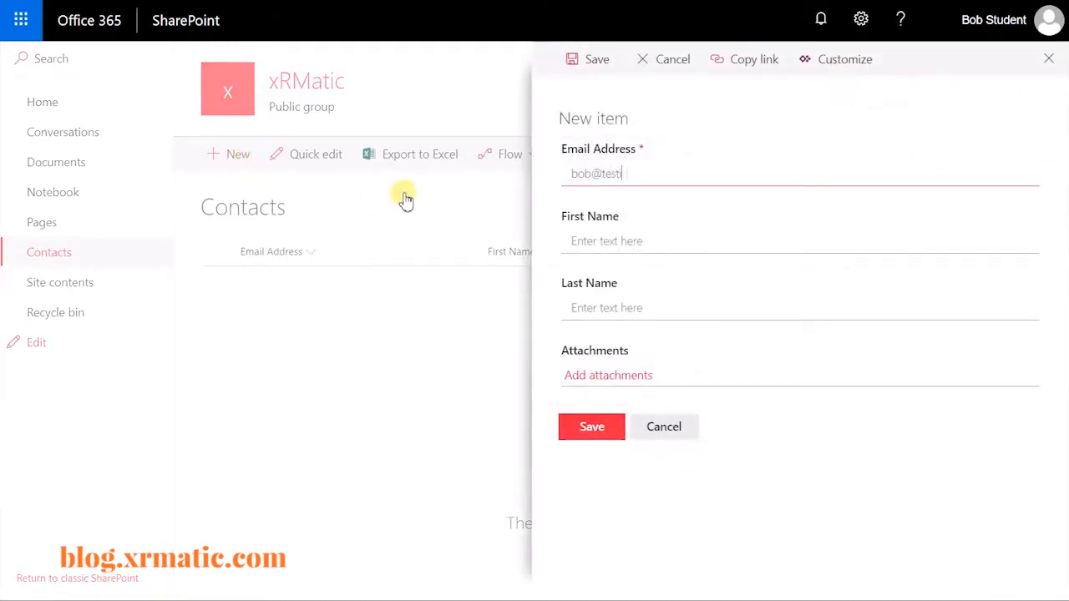
{"action": "type", "text": "ing.com"}
{"action": "key", "text": "Tab"}
{"action": "type", "text": "Bob"}
{"action": "key", "text": "Tab"}
{"action": "type", "text": "Stu"}
{"action": "key", "text": "BackSpace"}
{"action": "key", "text": "BackSpace"}
{"action": "type", "text": "Testing"}
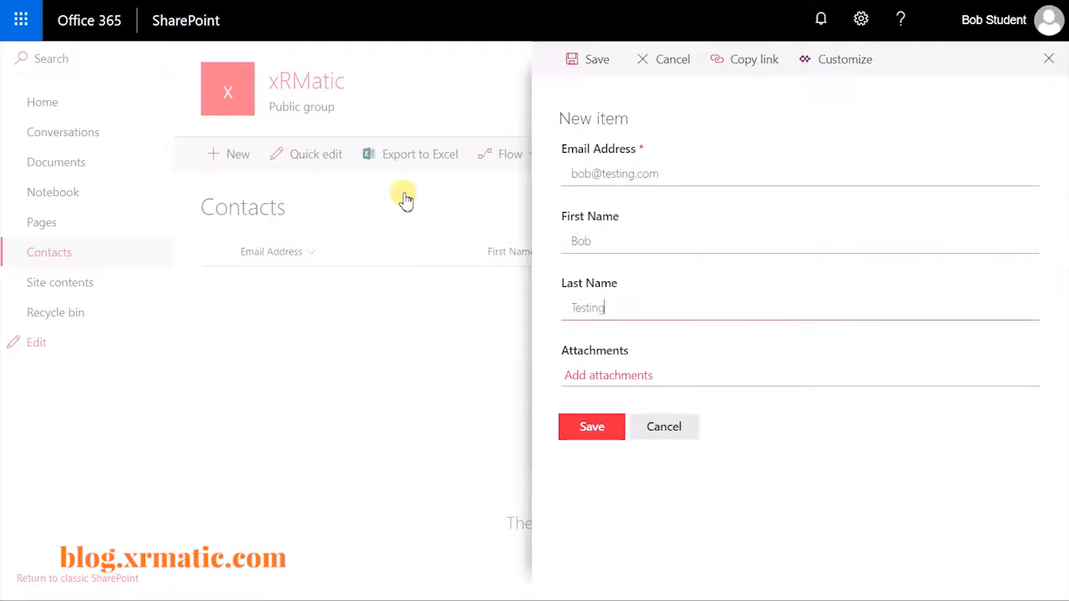
{"action": "left_click", "coordinate": [605, 427]}
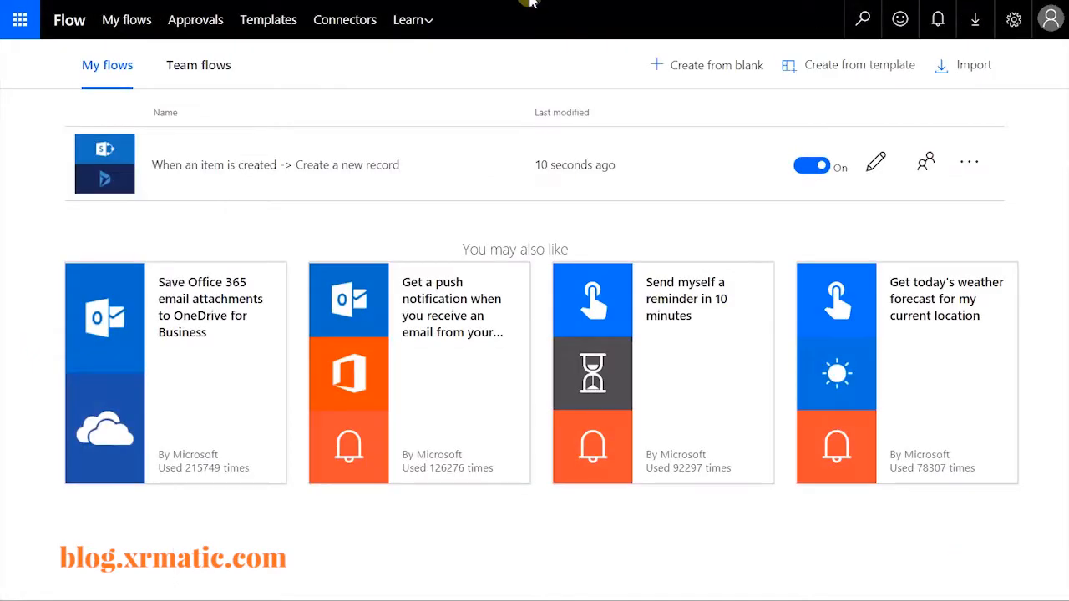
- Switch to Microsoft Flow, open the new flow's latest run and examine the inputs and outputs of its "When an item is created" trigger
{"action": "left_click", "coordinate": [167, 163]}
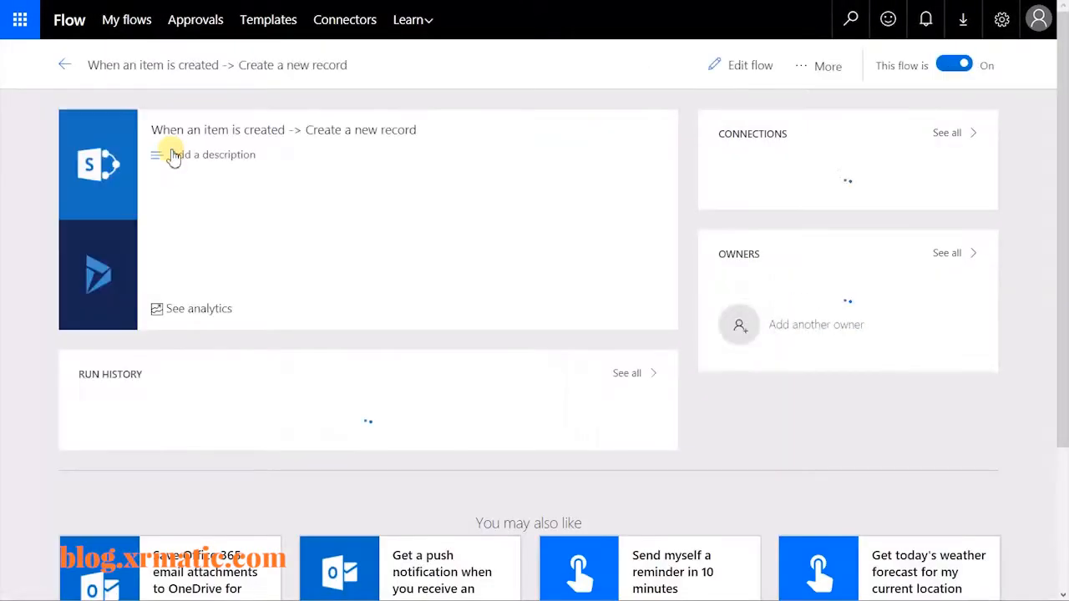
{"action": "left_click", "coordinate": [134, 413]}
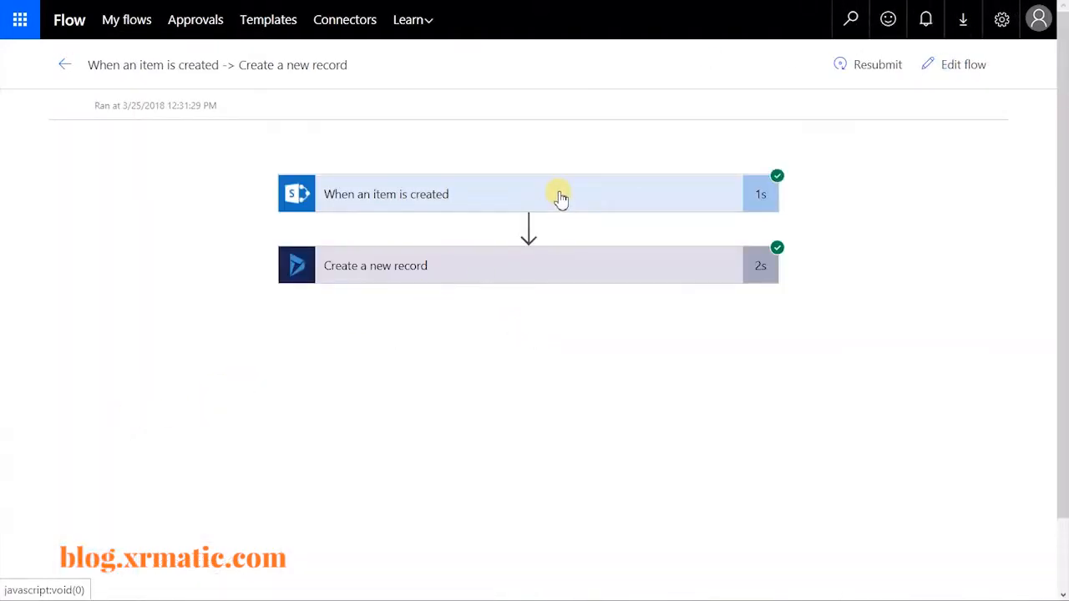
{"action": "left_click", "coordinate": [561, 197]}
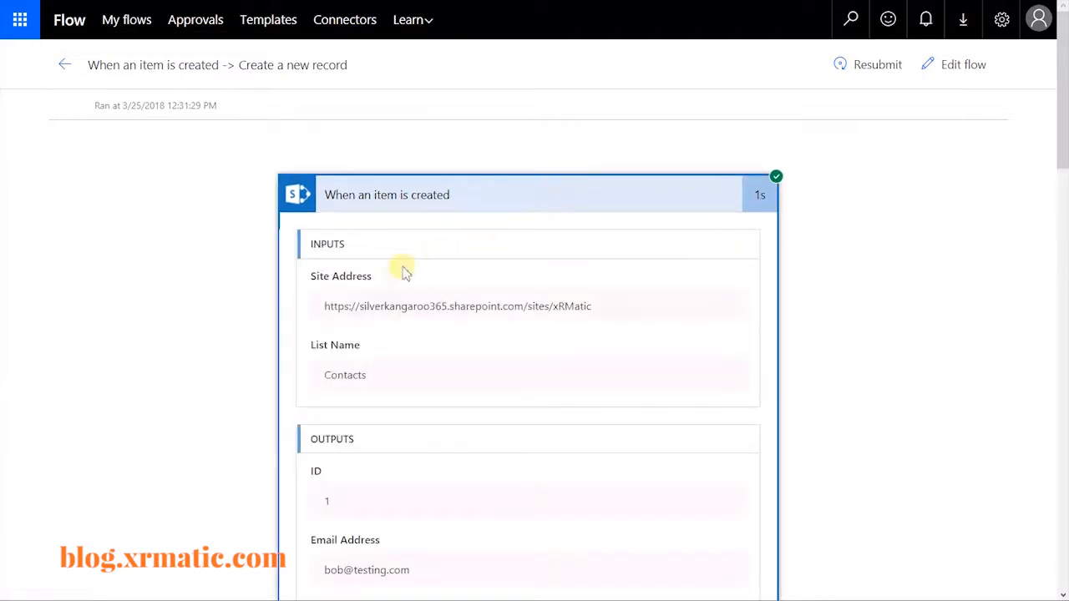
{"action": "scroll", "coordinate": [350, 309], "scroll_direction": "down", "scroll_amount": 4}
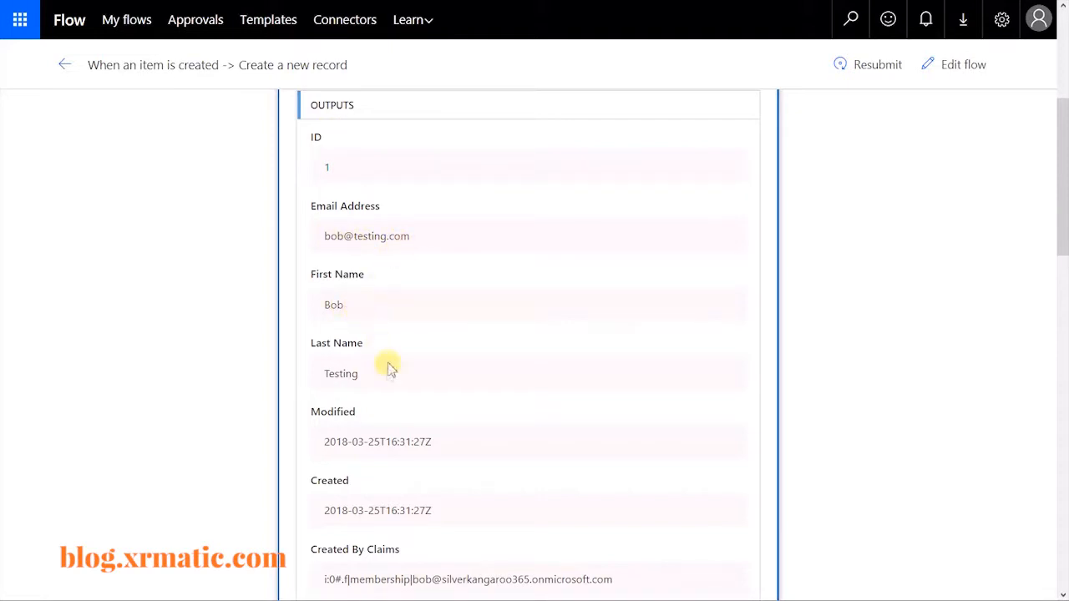
{"action": "scroll", "coordinate": [429, 377], "scroll_direction": "down", "scroll_amount": 2}
{"action": "scroll", "coordinate": [437, 375], "scroll_direction": "down", "scroll_amount": 2}
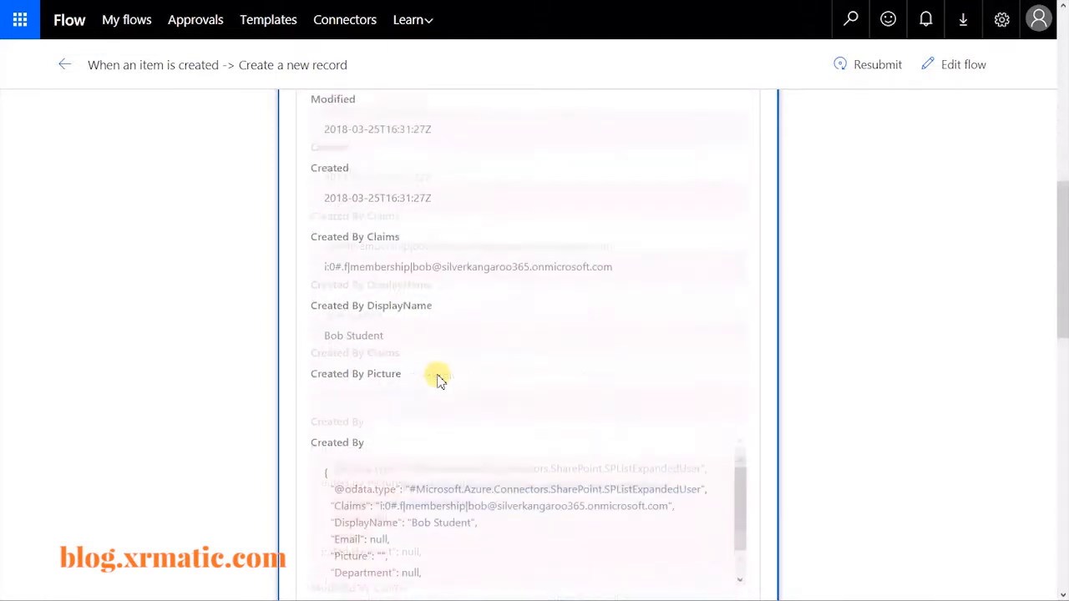
{"action": "scroll", "coordinate": [756, 365], "scroll_direction": "down", "scroll_amount": 1}
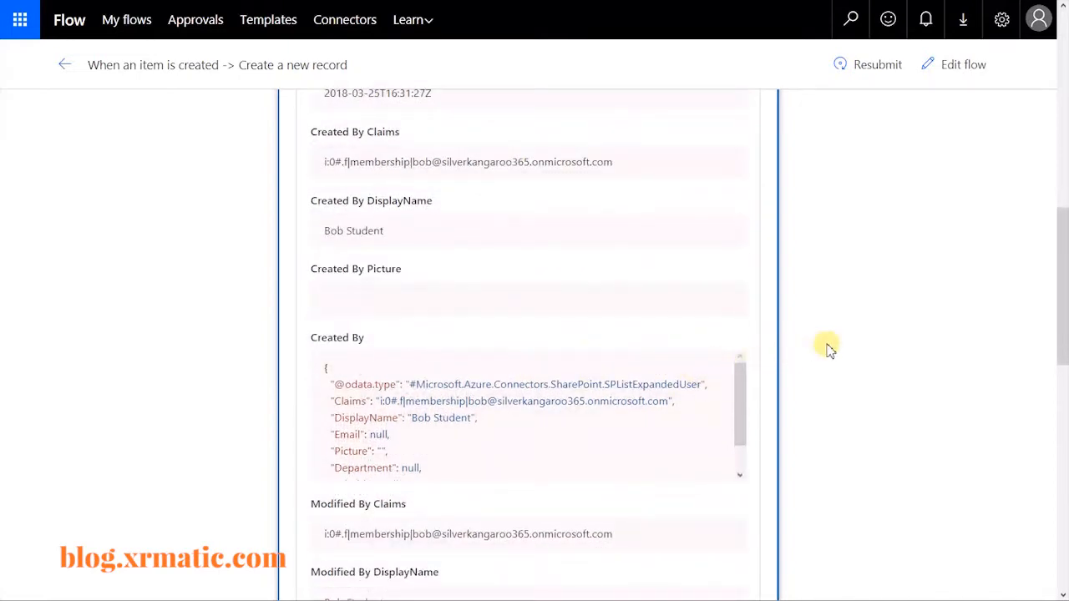
- Examine the inputs and outputs of the run's "Create a new record" action, including the item and Body contents
{"action": "scroll", "coordinate": [824, 350], "scroll_direction": "down", "scroll_amount": 6}
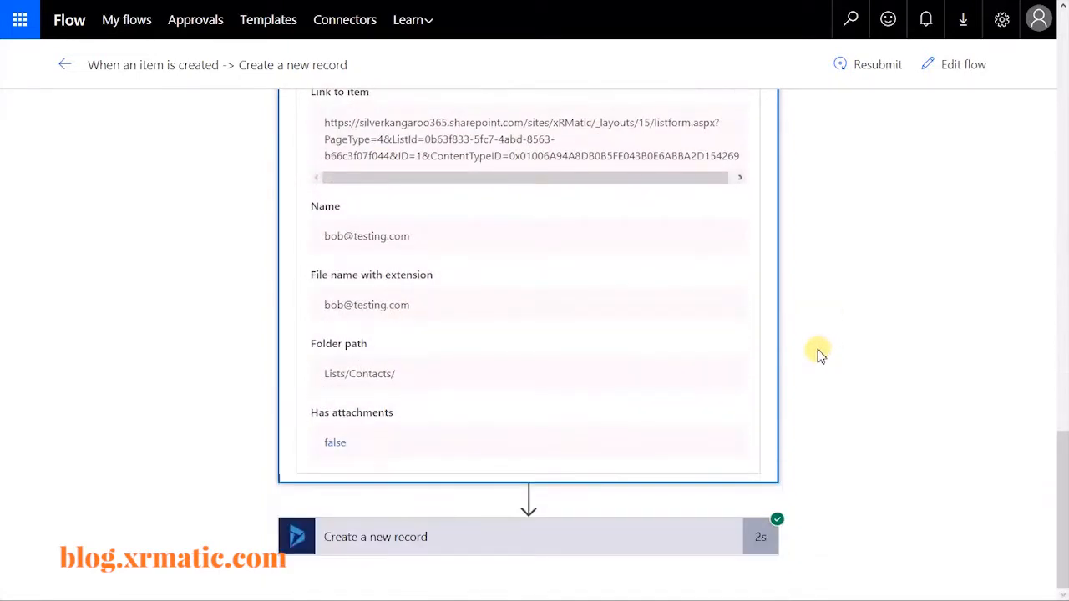
{"action": "left_click", "coordinate": [487, 538]}
{"action": "scroll", "coordinate": [485, 501], "scroll_direction": "down", "scroll_amount": 5}
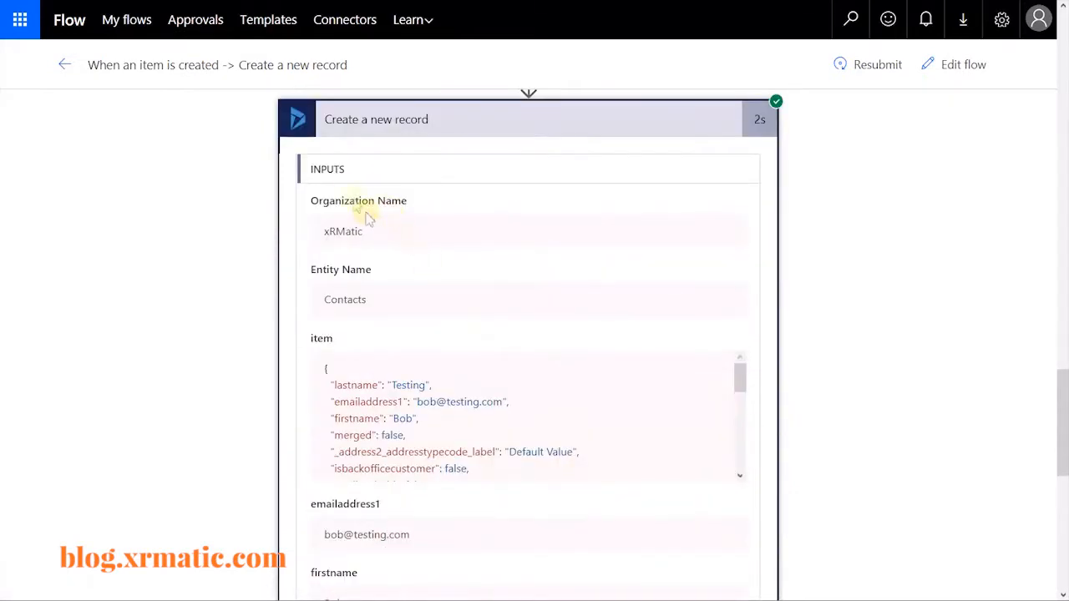
{"action": "scroll", "coordinate": [424, 317], "scroll_direction": "down", "scroll_amount": 3}
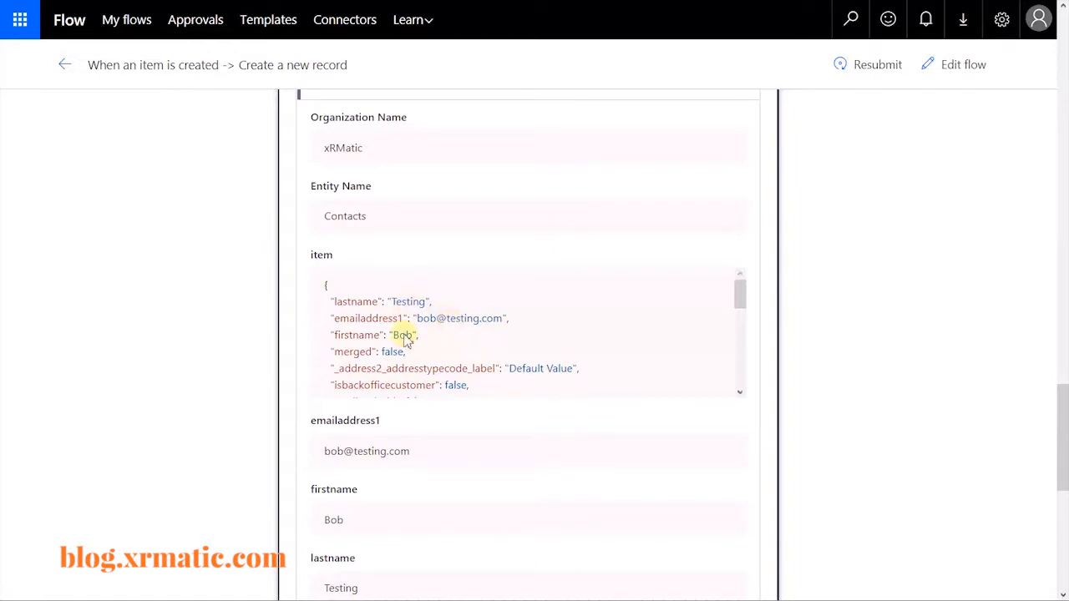
{"action": "scroll", "coordinate": [435, 368], "scroll_direction": "down", "scroll_amount": 1}
{"action": "scroll", "coordinate": [401, 459], "scroll_direction": "down", "scroll_amount": 2}
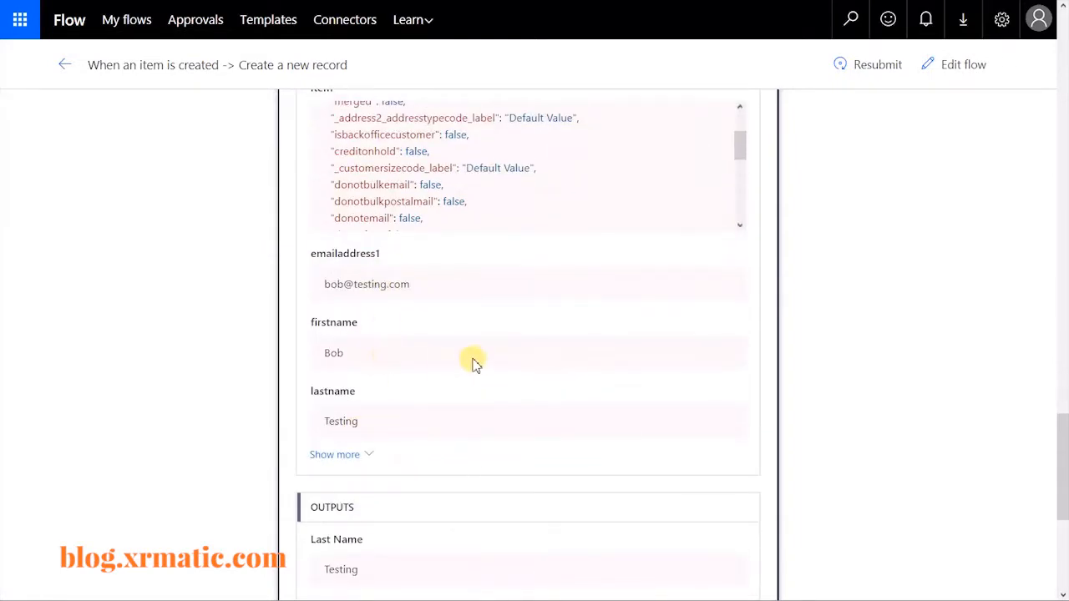
{"action": "scroll", "coordinate": [470, 365], "scroll_direction": "down", "scroll_amount": 3}
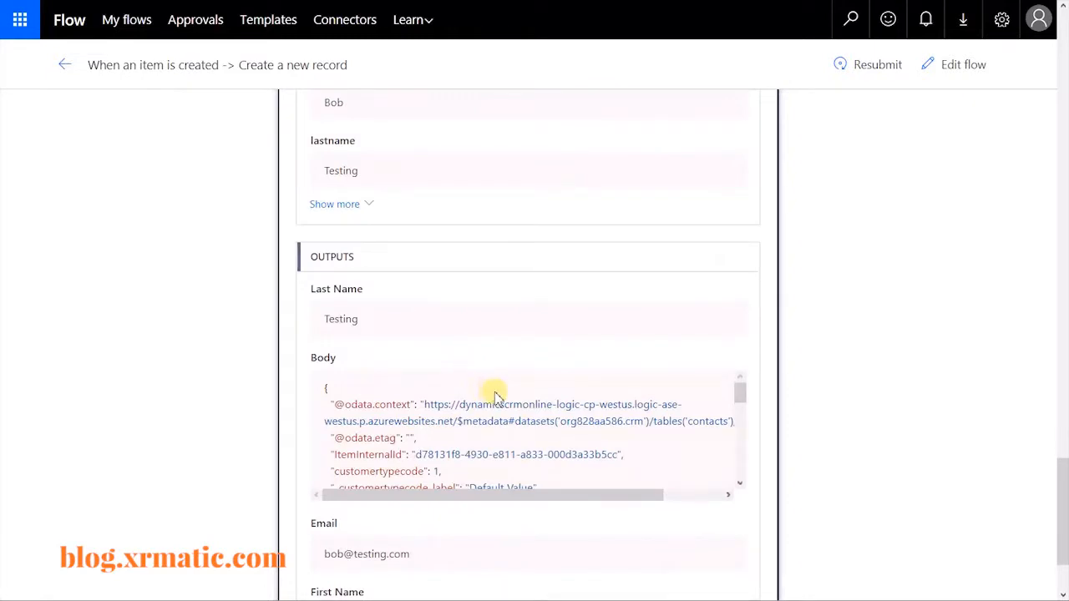
{"action": "scroll", "coordinate": [438, 390], "scroll_direction": "down", "scroll_amount": 1}
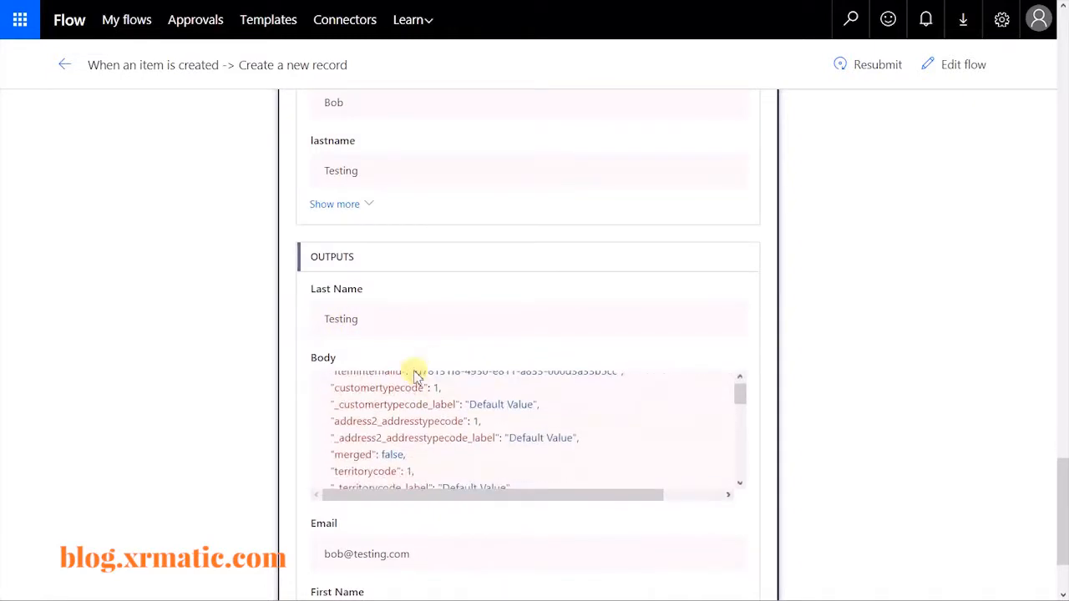
{"action": "left_click_drag", "start_coordinate": [740, 393], "coordinate": [740, 438]}
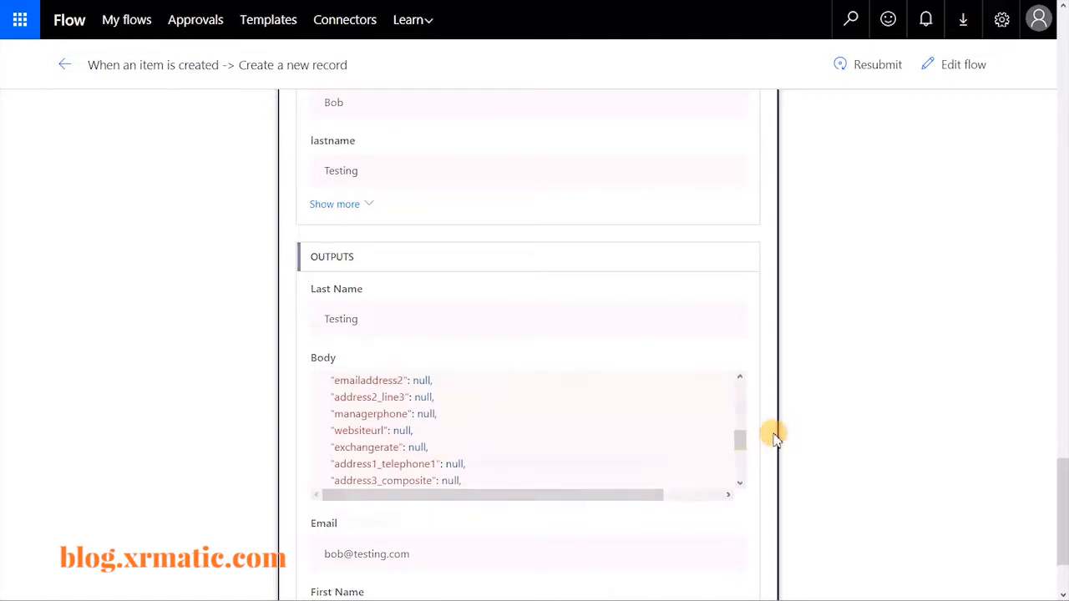
{"action": "scroll", "coordinate": [771, 435], "scroll_direction": "down", "scroll_amount": 2}
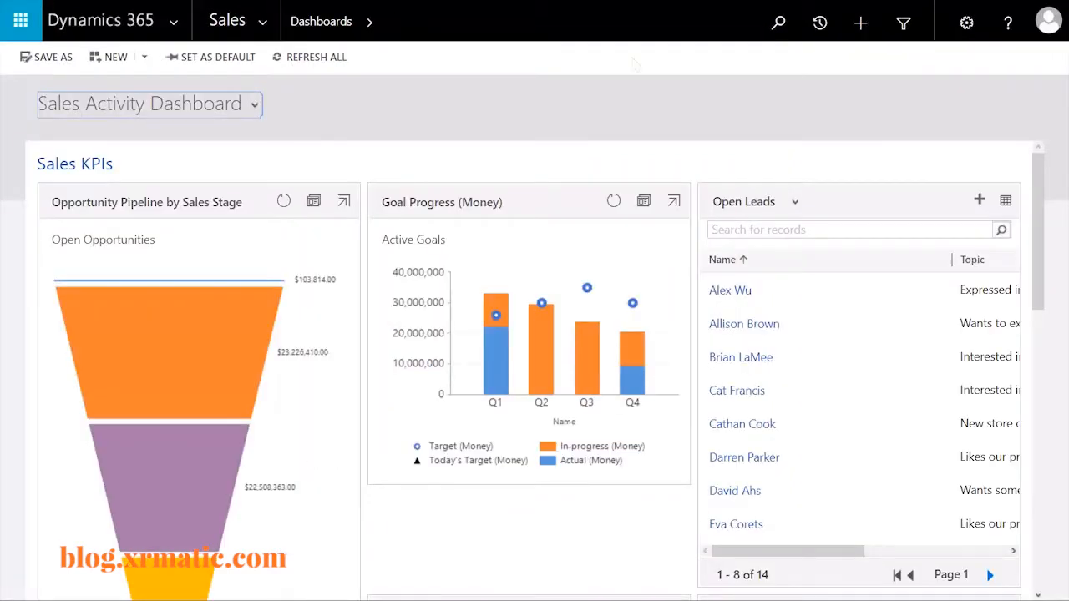
- Switch to Dynamics 365, go to the Sales area's Contacts list and open the test contact's record
{"action": "left_click", "coordinate": [264, 30]}
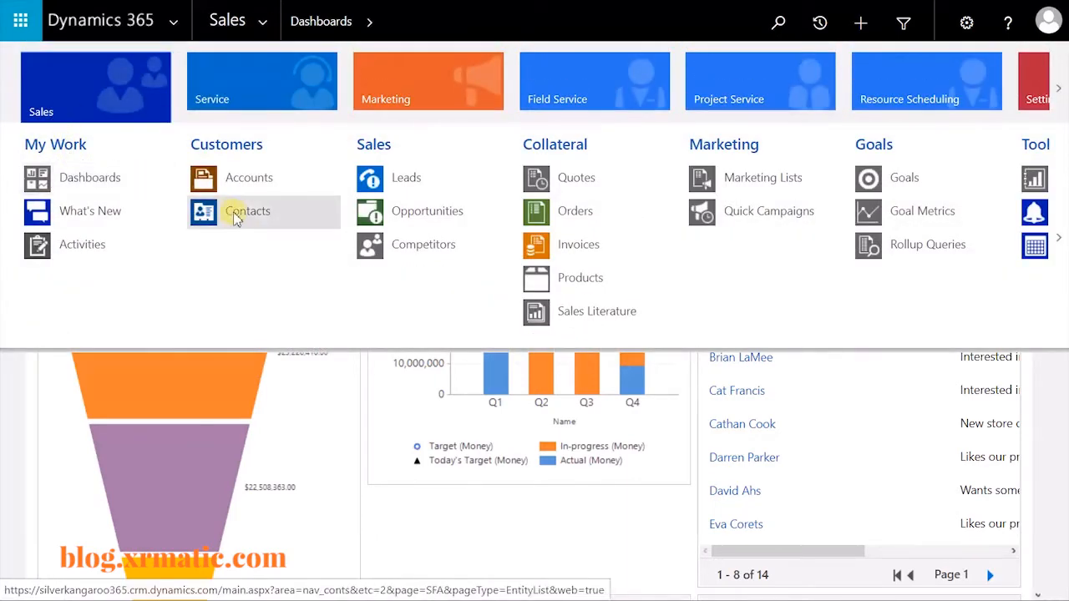
{"action": "left_click", "coordinate": [236, 216]}
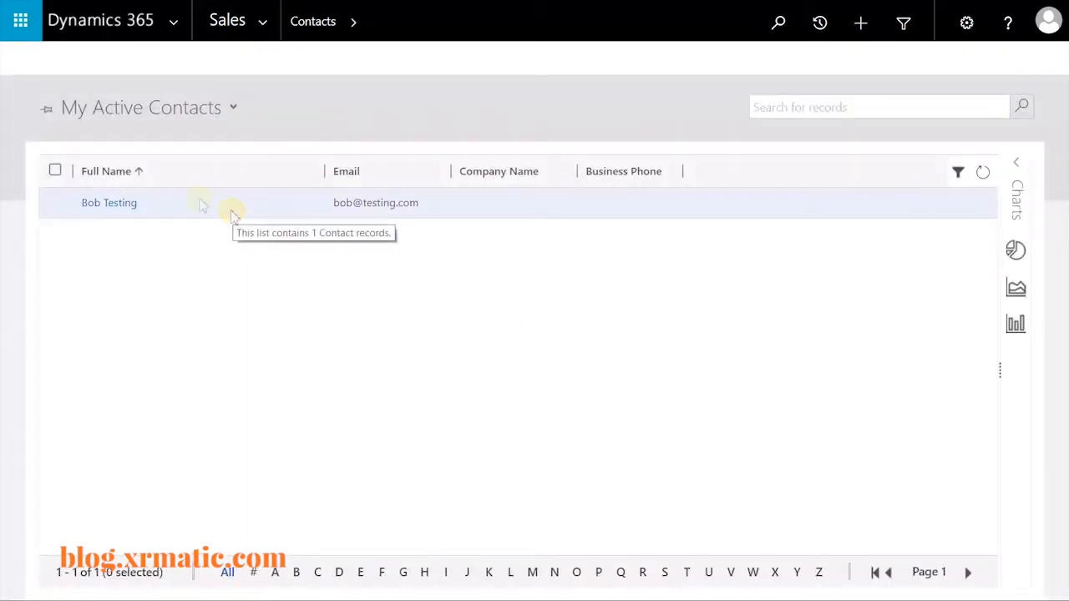
{"action": "left_click", "coordinate": [122, 207]}
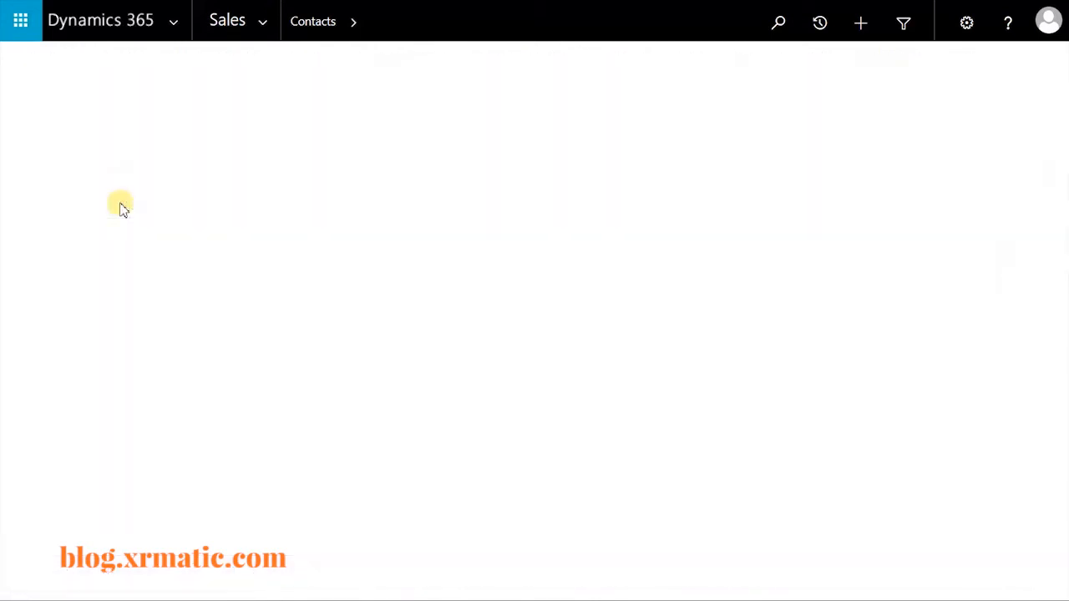